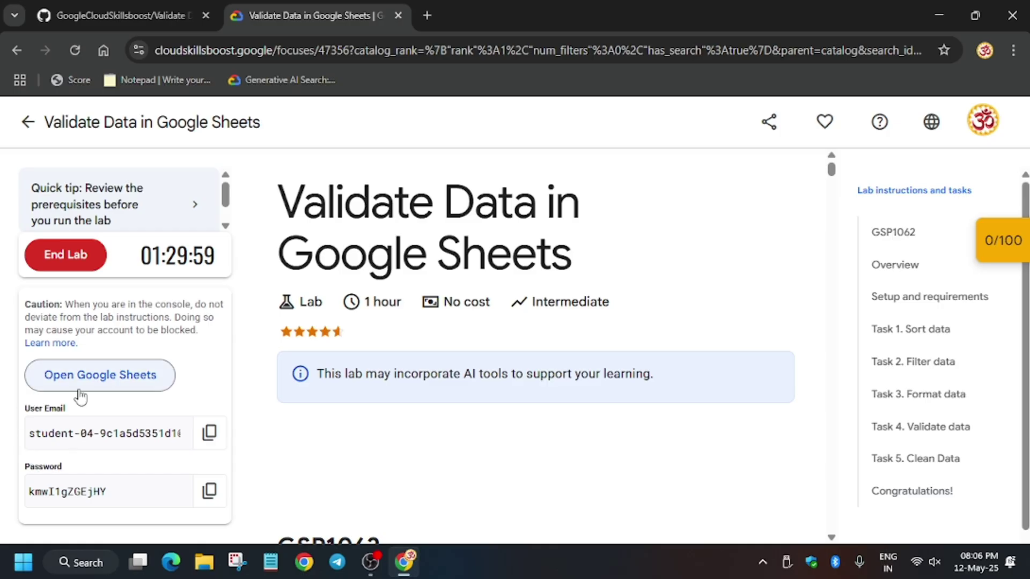
- Open the student Sheets sign-in and the Task 1 bakery spreadsheet link in incognito windows
{"action": "right_click", "coordinate": [80, 383]}
{"action": "left_click", "coordinate": [222, 250]}
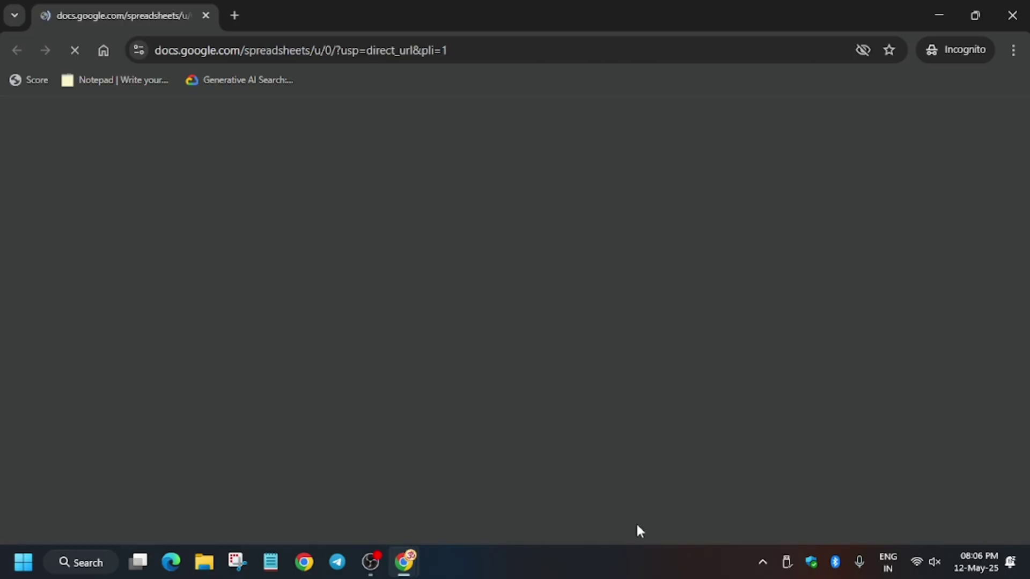
{"action": "key", "text": "alt+Tab"}
{"action": "left_click", "coordinate": [936, 328]}
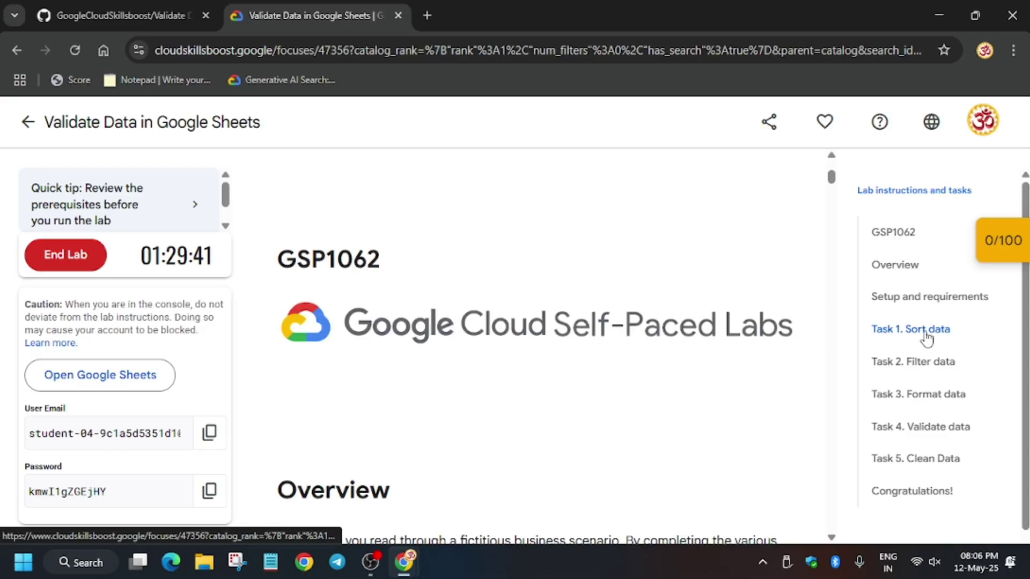
{"action": "right_click", "coordinate": [418, 449]}
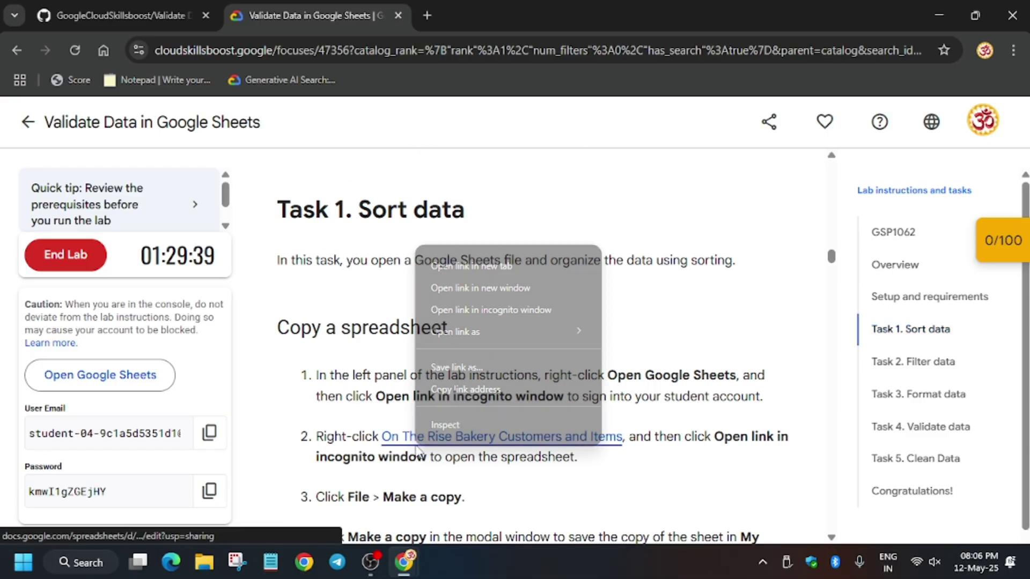
{"action": "left_click", "coordinate": [518, 308]}
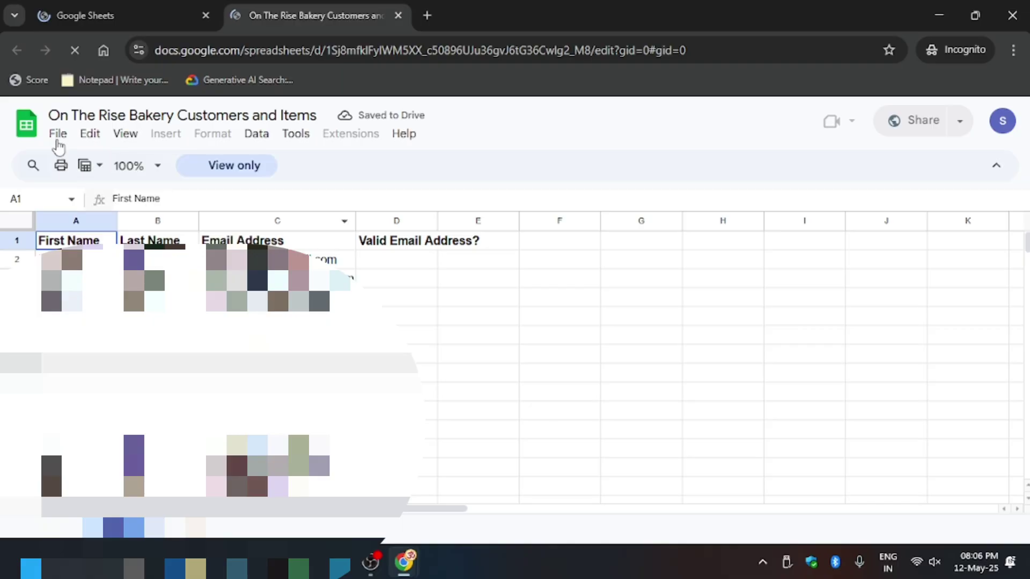
- Create an editable 'Copy of On The Rise Bakery Customers and Items' with File > Make a copy
{"action": "left_click", "coordinate": [60, 140]}
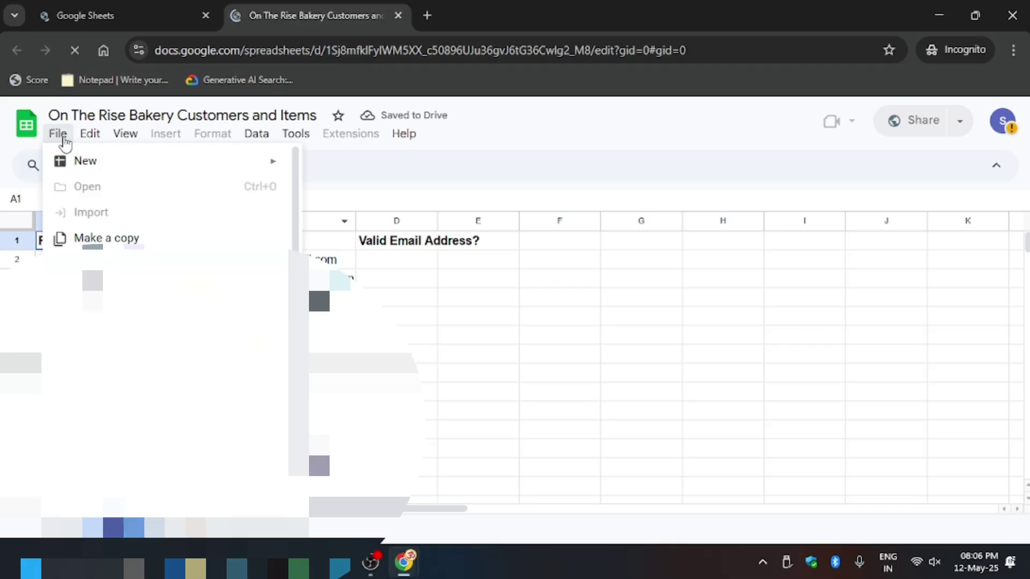
{"action": "left_click", "coordinate": [135, 240]}
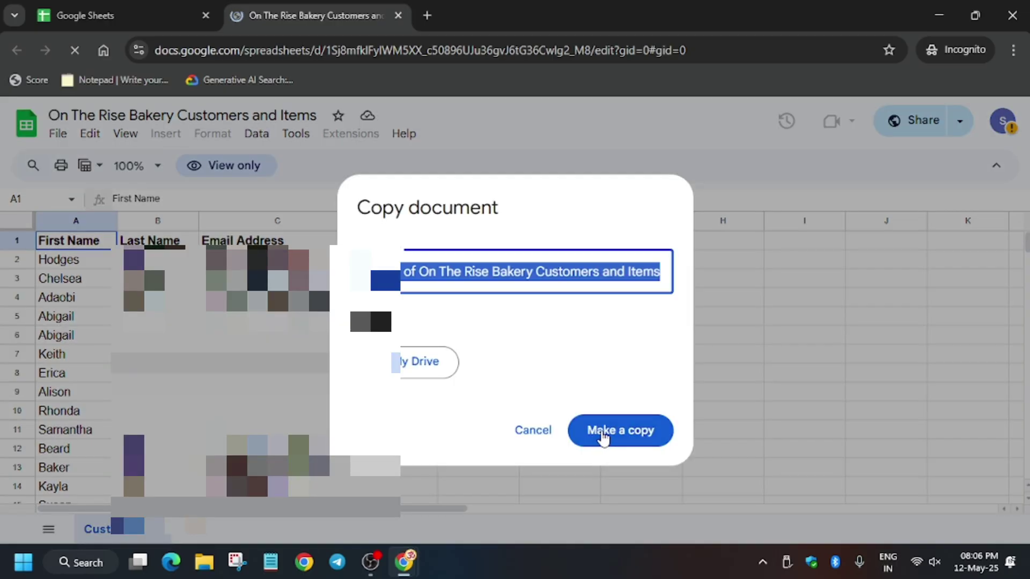
{"action": "left_click", "coordinate": [601, 432]}
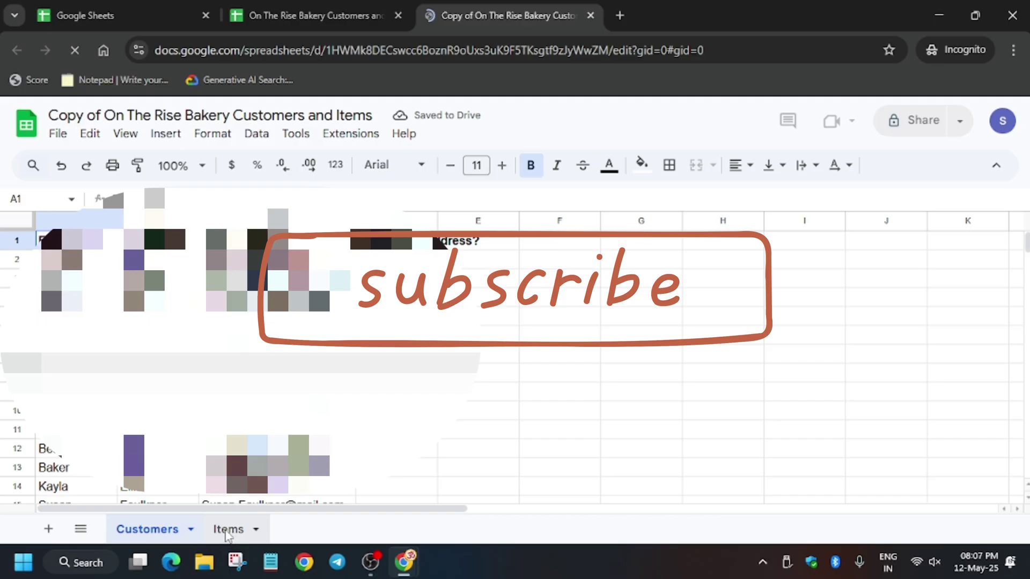
- On the Items sheet, dismiss the security notice and freeze header row 1
{"action": "left_click", "coordinate": [225, 529]}
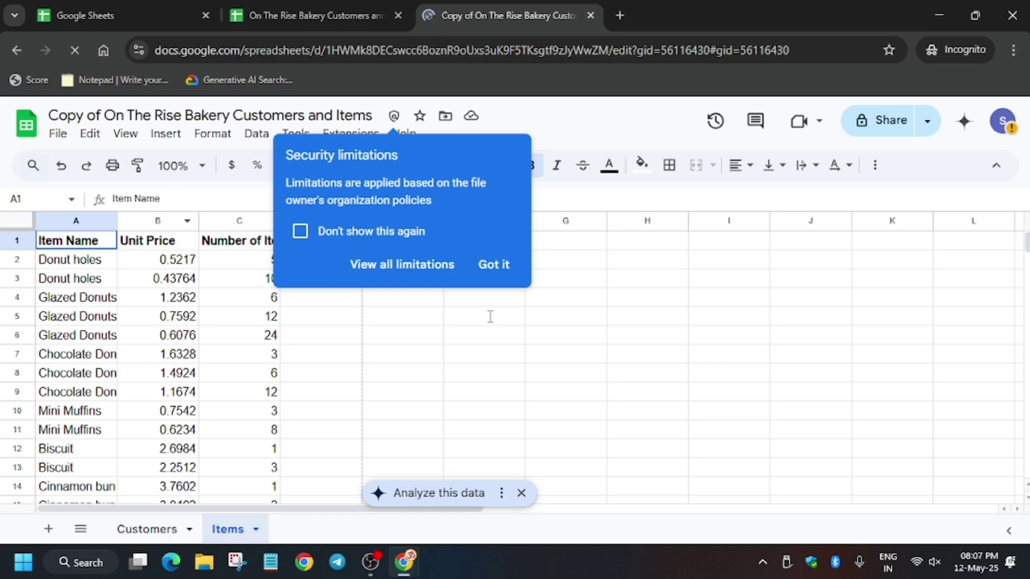
{"action": "left_click", "coordinate": [492, 265]}
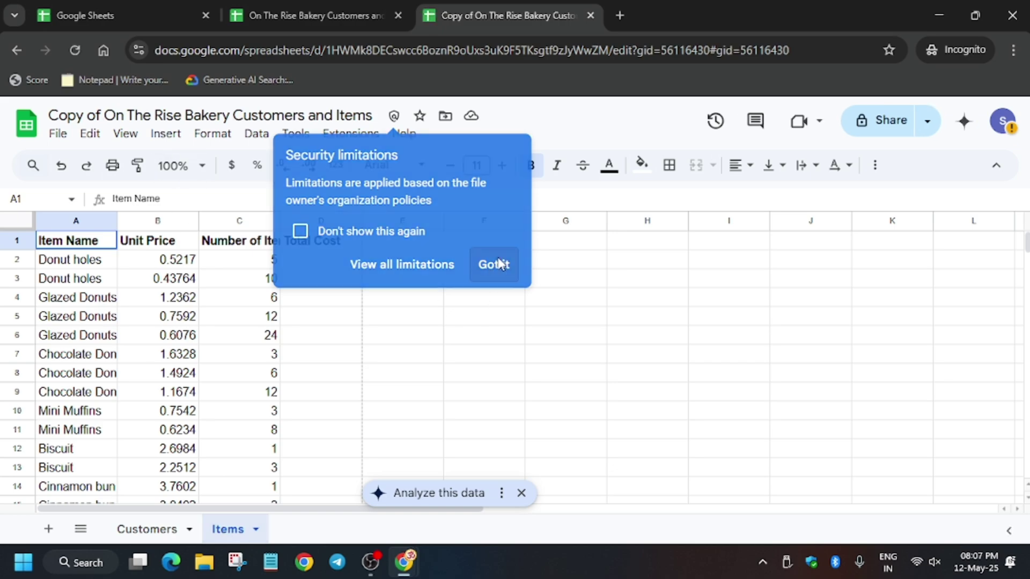
{"action": "left_click", "coordinate": [132, 137]}
{"action": "mouse_move", "coordinate": [153, 201]}
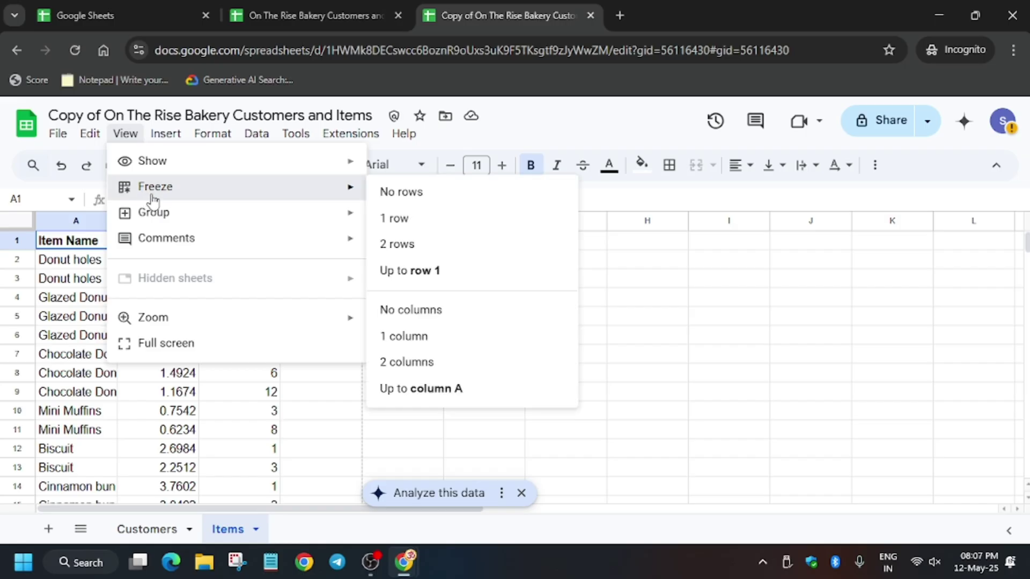
{"action": "left_click", "coordinate": [397, 220]}
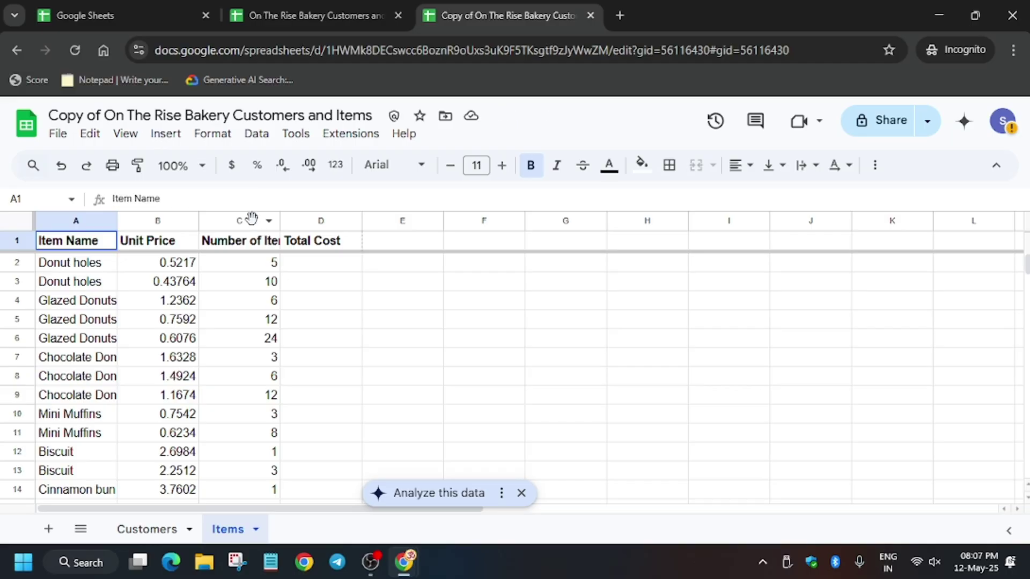
- Sort the Items sheet A to Z by column C, Number of Items
{"action": "left_click", "coordinate": [251, 218]}
{"action": "right_click", "coordinate": [238, 220]}
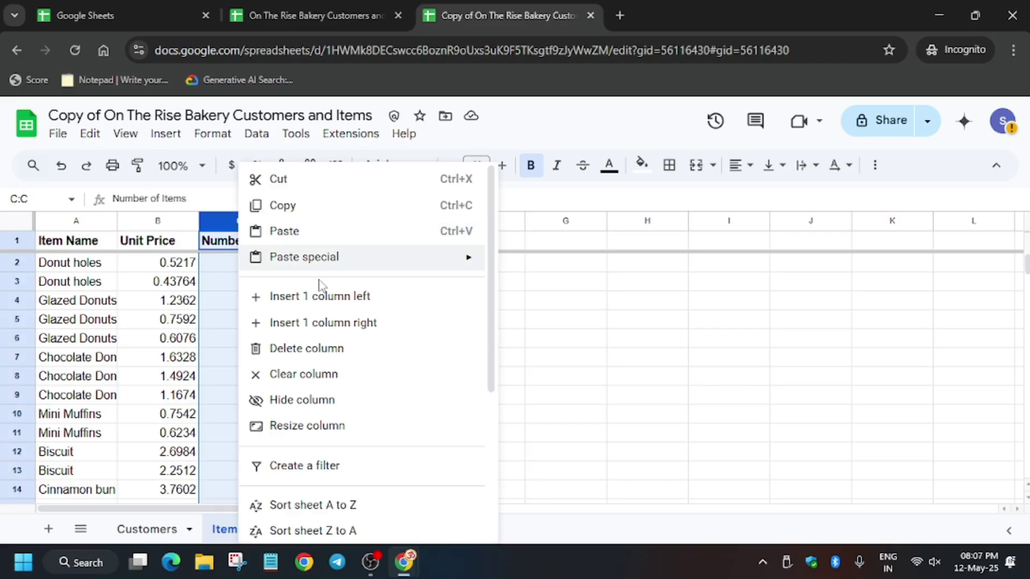
{"action": "left_click", "coordinate": [374, 509]}
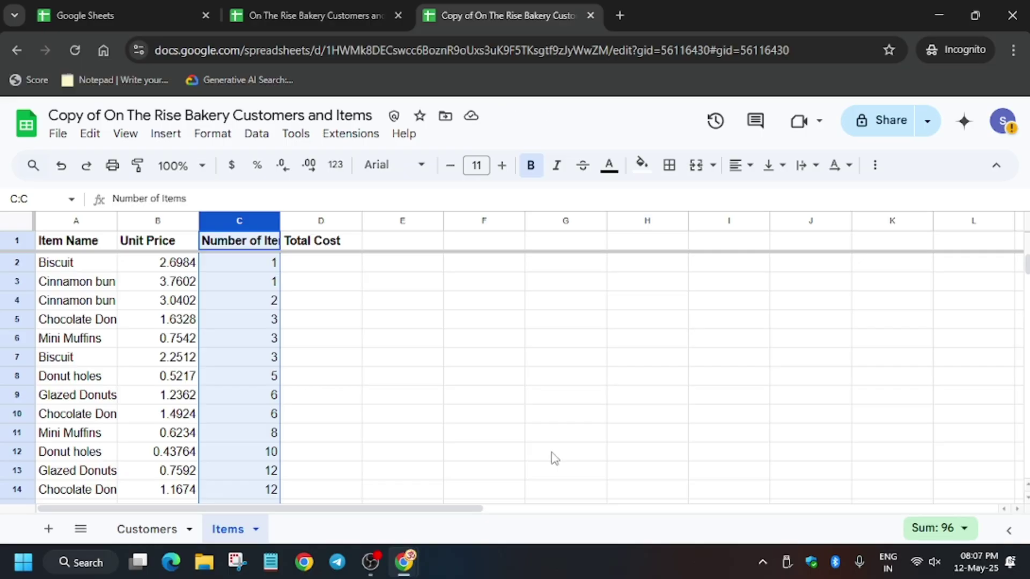
{"action": "key", "text": "alt+Tab"}
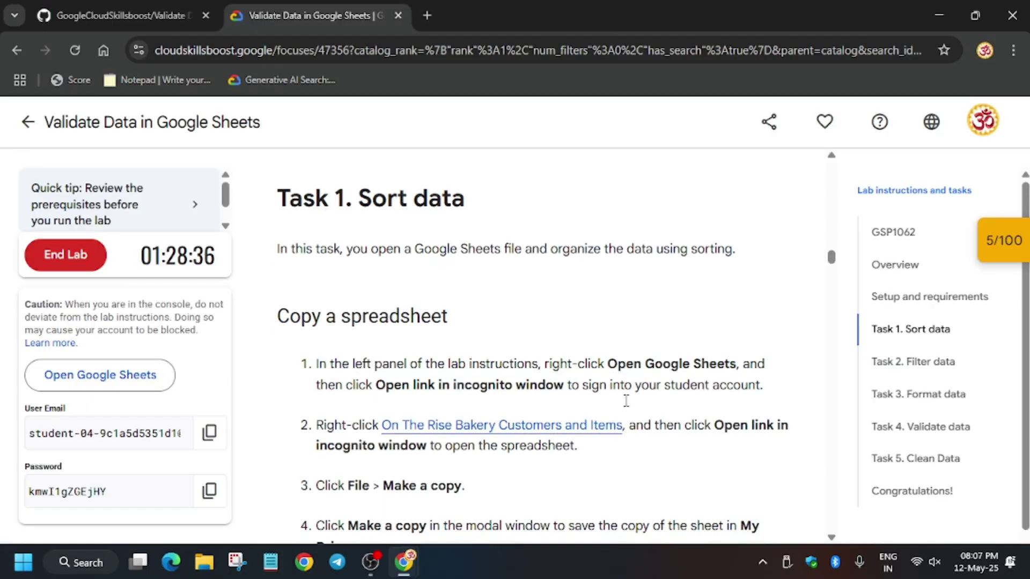
- In the lab's SORT function steps, select and copy the sheet name 'Items Sorted By Unit Price'
{"action": "scroll", "coordinate": [624, 407], "scroll_direction": "down", "scroll_amount": 8}
{"action": "scroll", "coordinate": [624, 408], "scroll_direction": "down", "scroll_amount": 10}
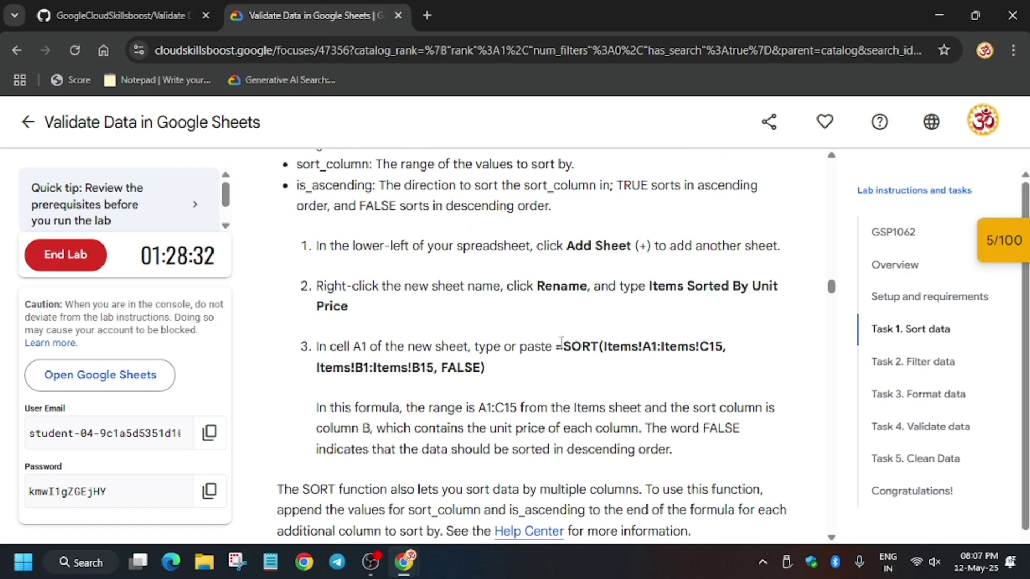
{"action": "left_click_drag", "start_coordinate": [649, 288], "coordinate": [348, 311]}
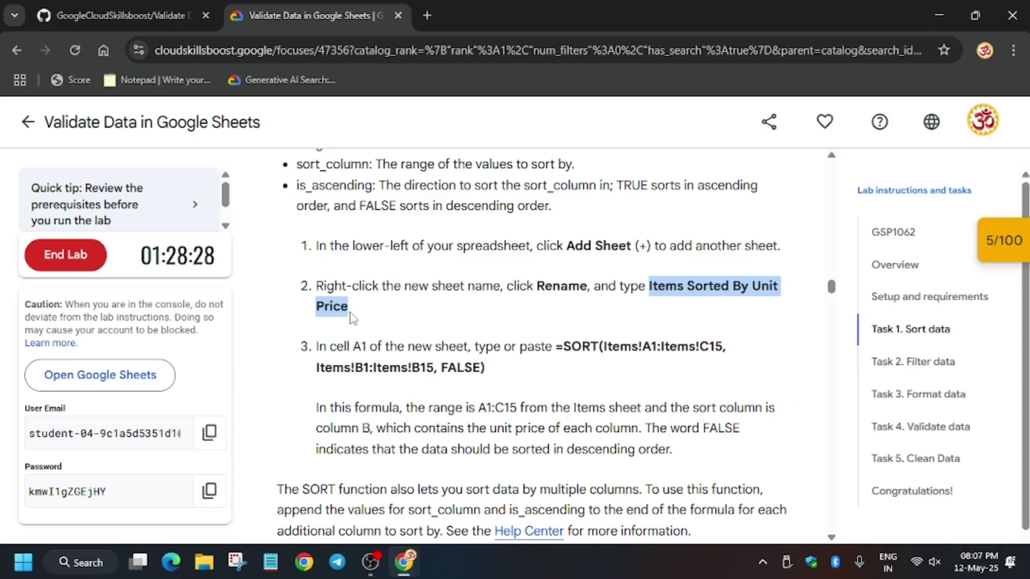
{"action": "key", "text": "alt+Tab"}
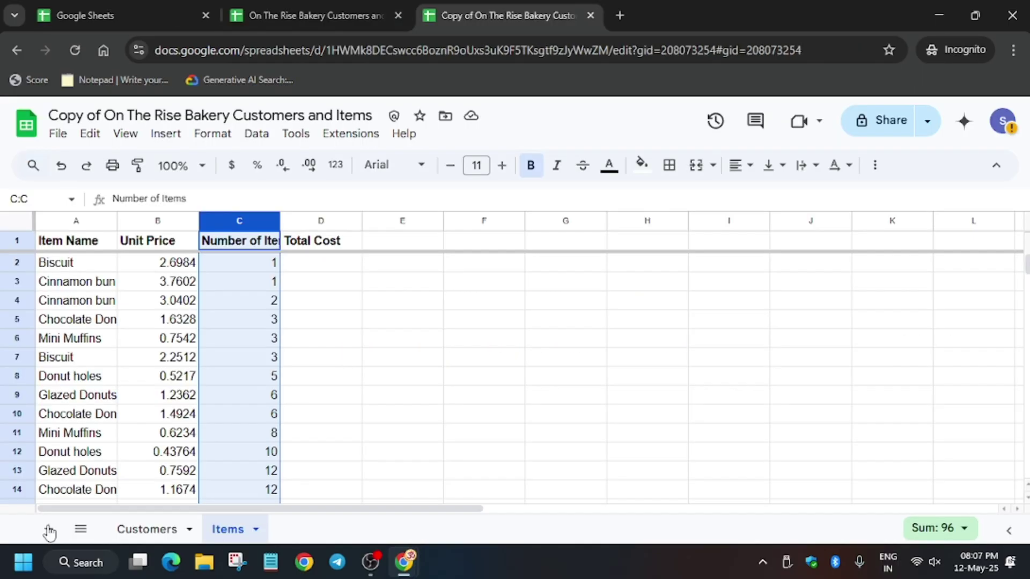
- Add a new sheet and rename it 'Items Sorted By Unit Price'
{"action": "double_click", "coordinate": [49, 532]}
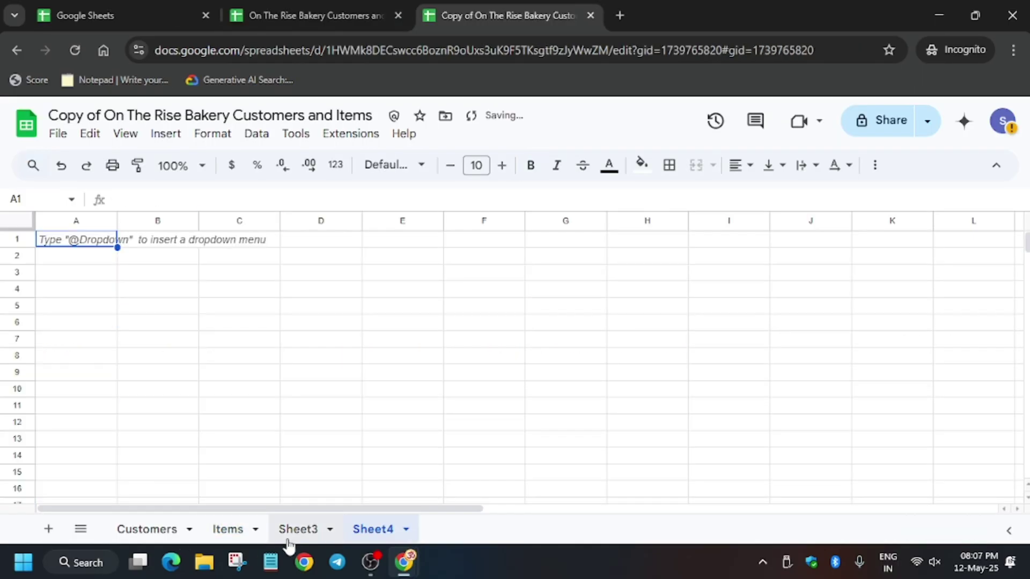
{"action": "left_click", "coordinate": [406, 529]}
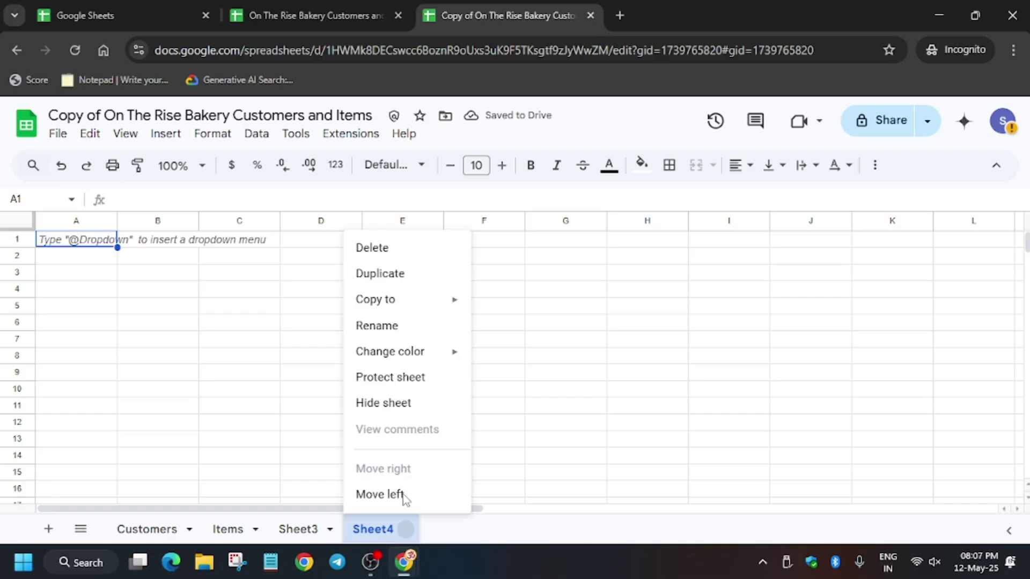
{"action": "left_click", "coordinate": [402, 333]}
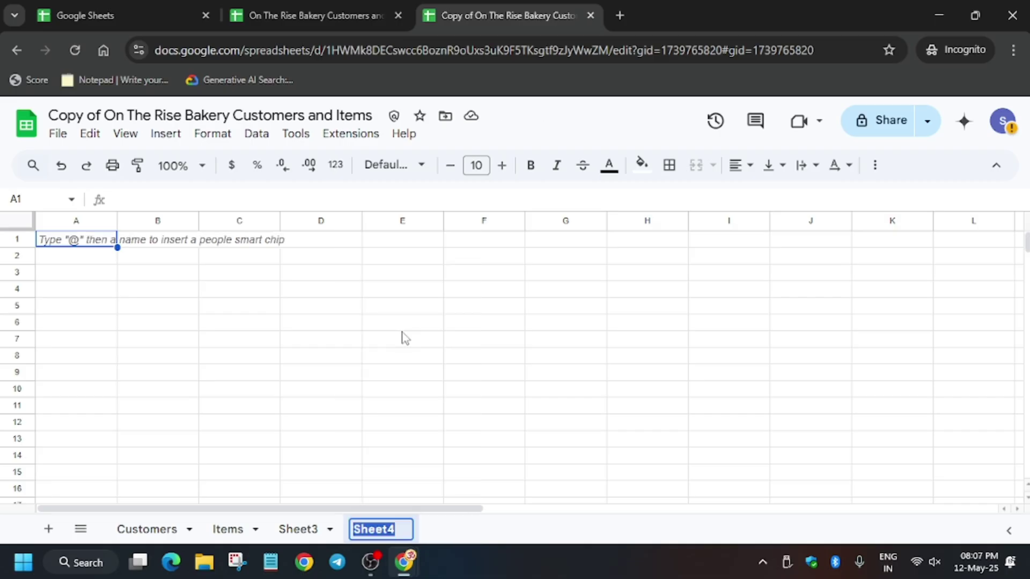
{"action": "key", "text": "ctrl+v"}
- Paste =SORT(Items!A1:Items!C15, Items!B1:Items!B15, FALSE) into cell A1 of the new sheet
{"action": "key", "text": "alt+Tab"}
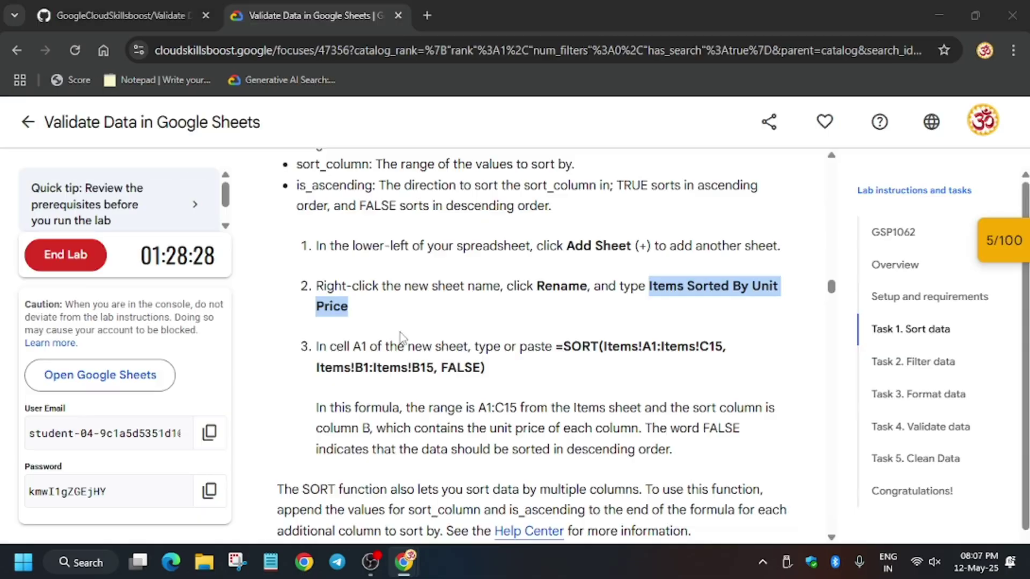
{"action": "left_click_drag", "start_coordinate": [557, 346], "coordinate": [570, 368]}
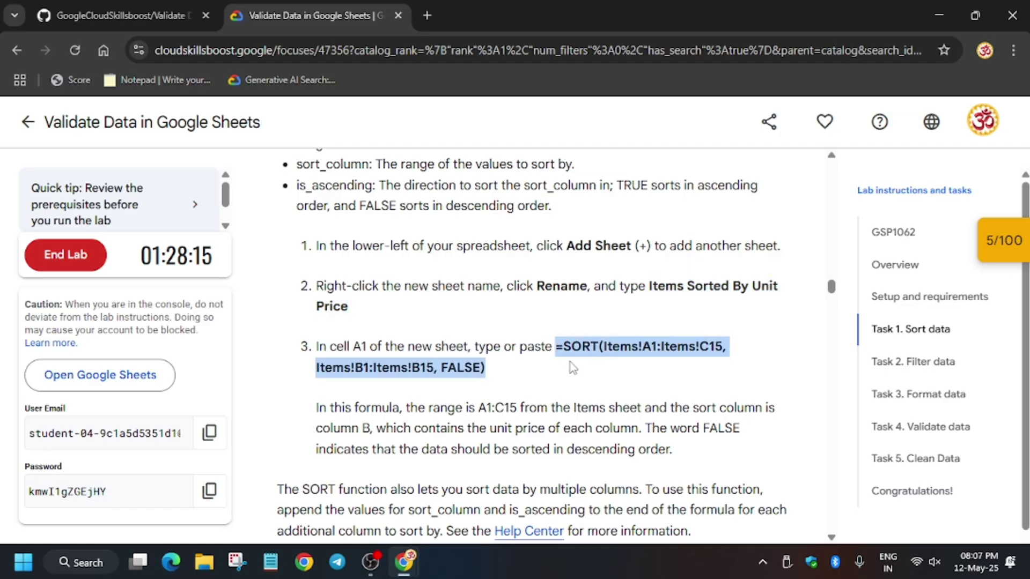
{"action": "key", "text": "alt+Tab"}
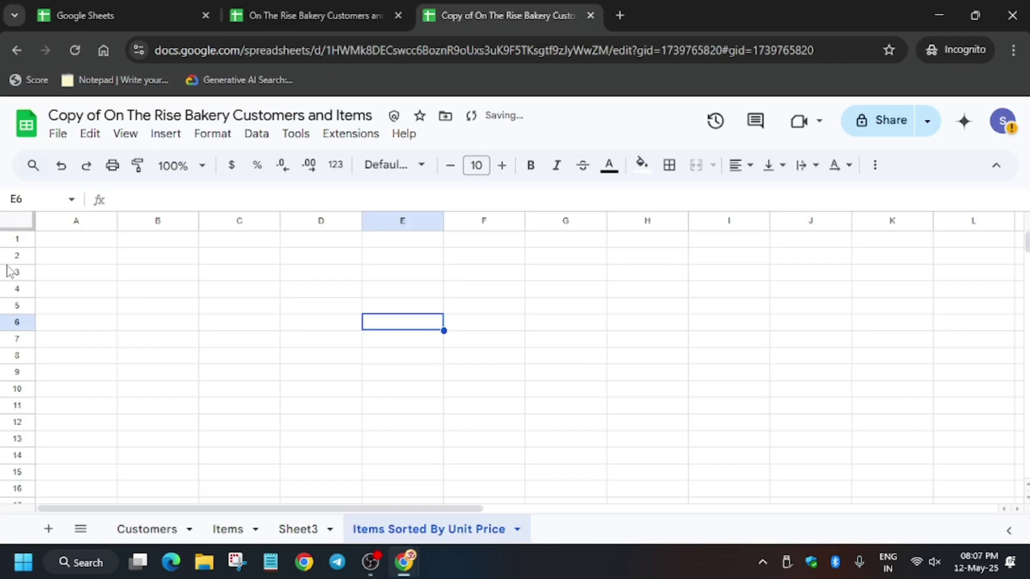
{"action": "left_click", "coordinate": [61, 242]}
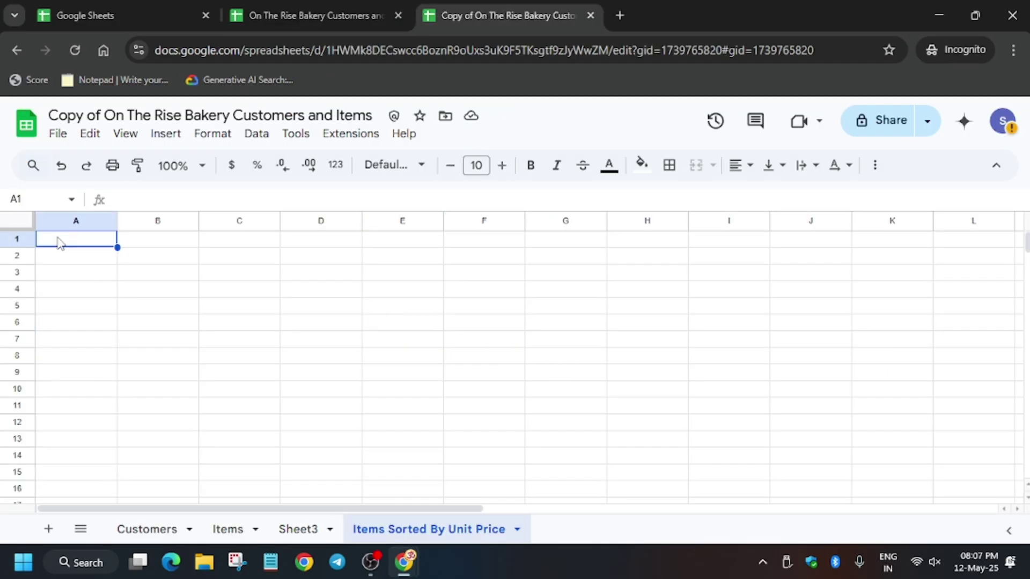
{"action": "key", "text": "ctrl+v"}
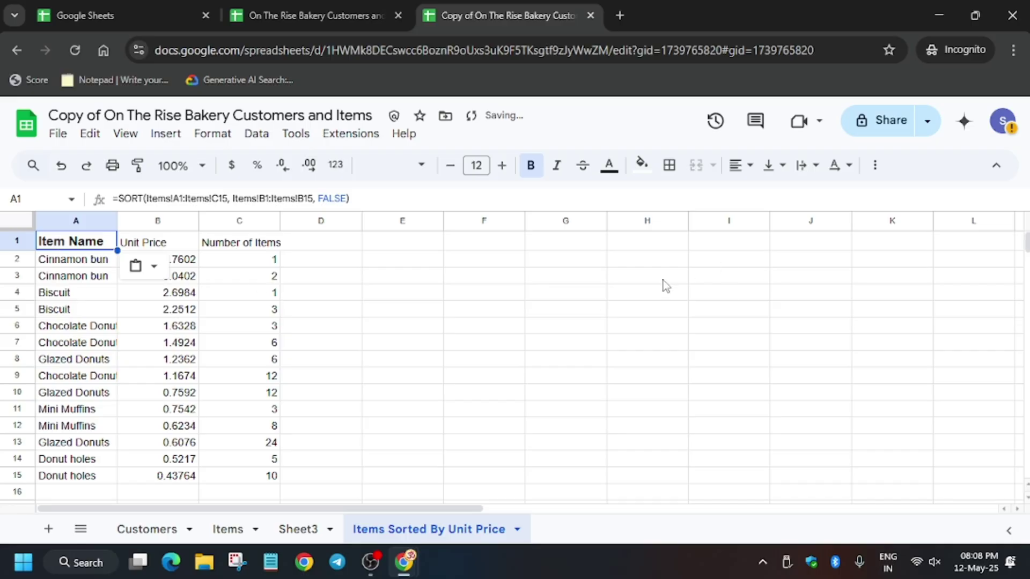
{"action": "left_click", "coordinate": [699, 332]}
- Run the lab's Sort data progress check, then return to the bakery spreadsheet
{"action": "key", "text": "alt+Tab"}
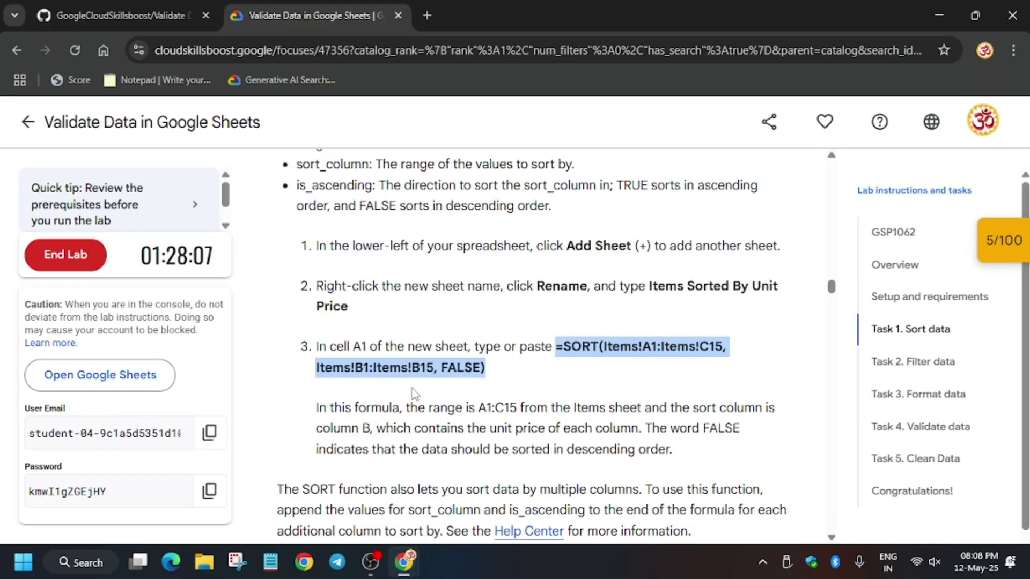
{"action": "scroll", "coordinate": [391, 397], "scroll_direction": "down", "scroll_amount": 5}
{"action": "left_click", "coordinate": [462, 324]}
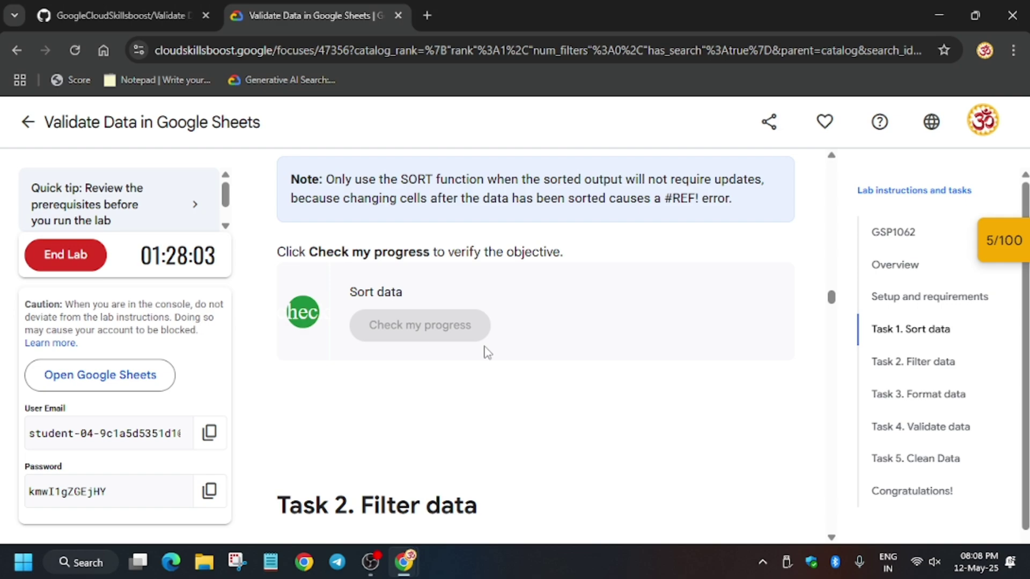
{"action": "scroll", "coordinate": [487, 352], "scroll_direction": "down", "scroll_amount": 6}
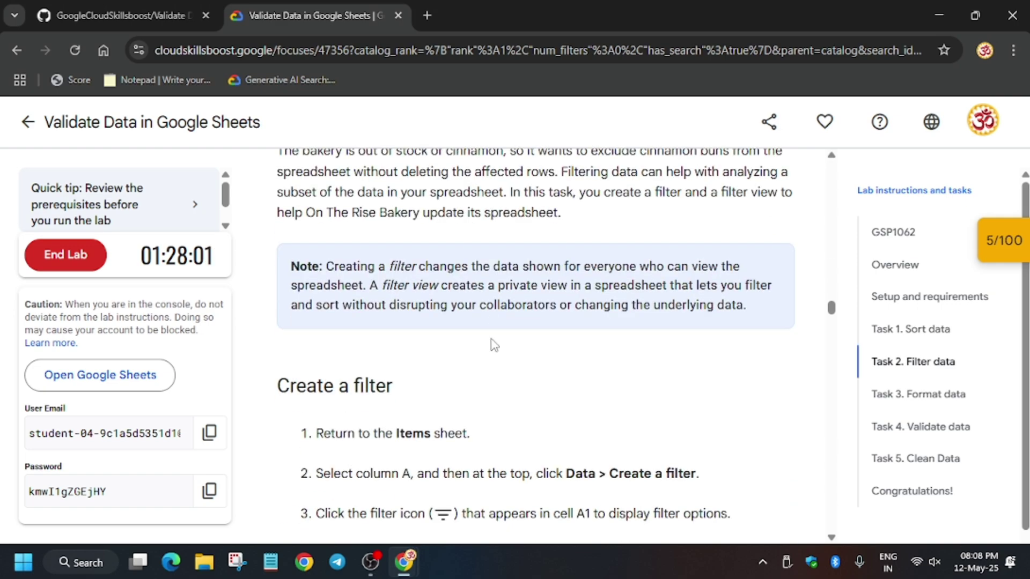
{"action": "scroll", "coordinate": [485, 352], "scroll_direction": "down", "scroll_amount": 3}
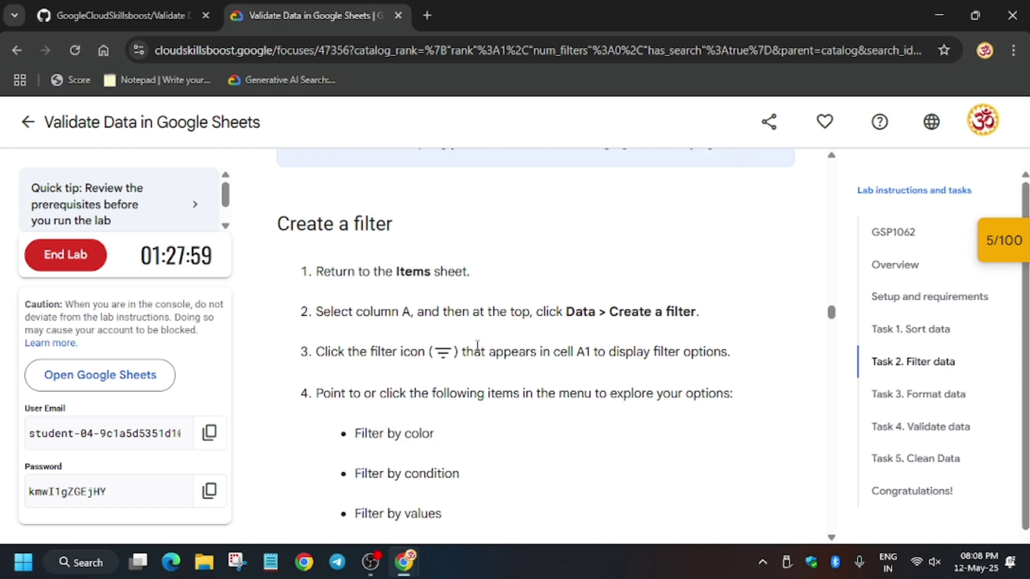
{"action": "key", "text": "alt+Tab"}
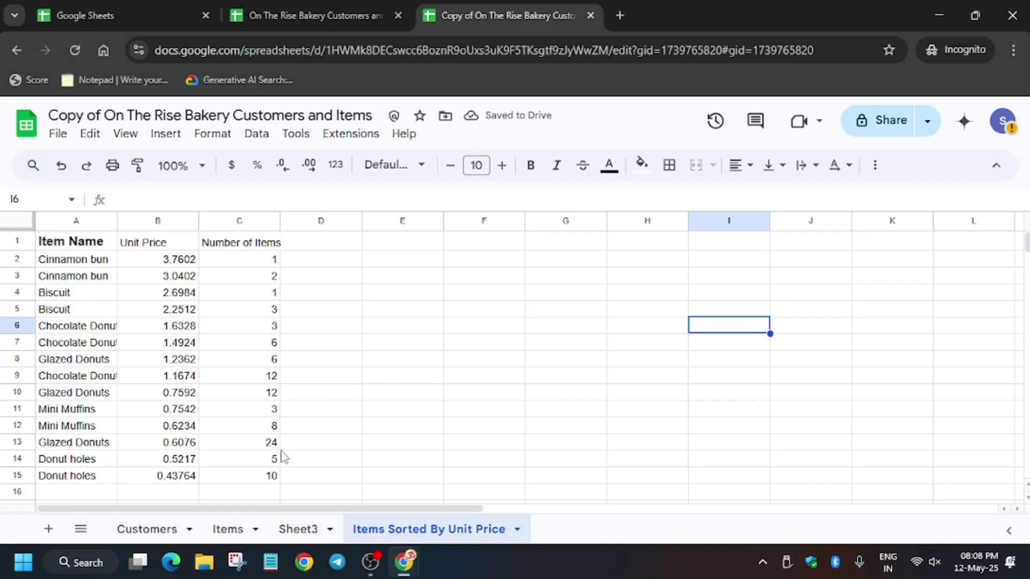
- Create a filter on the Items sheet's Item Name column, replacing a misplaced one
{"action": "left_click", "coordinate": [224, 529]}
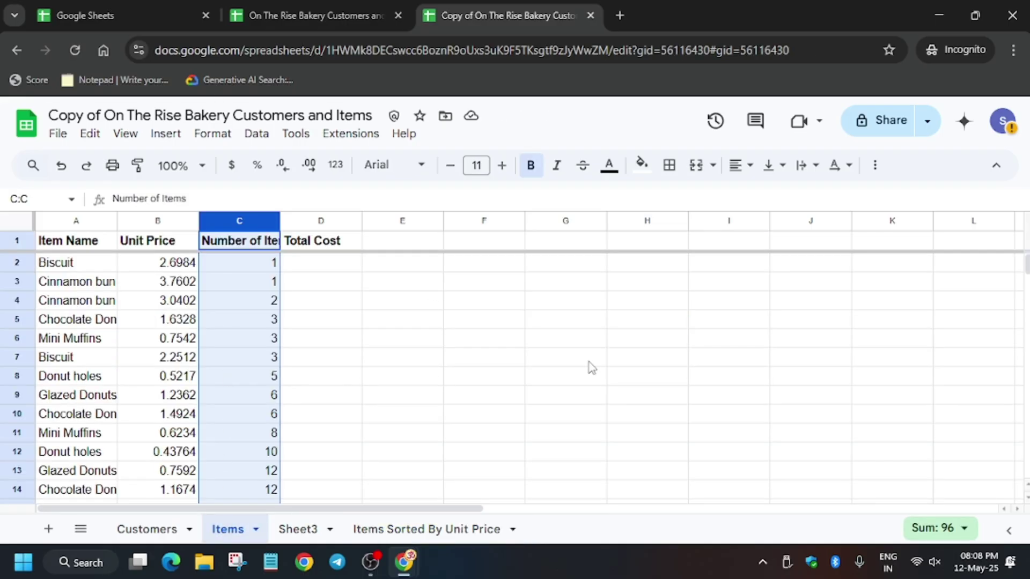
{"action": "left_click", "coordinate": [524, 338]}
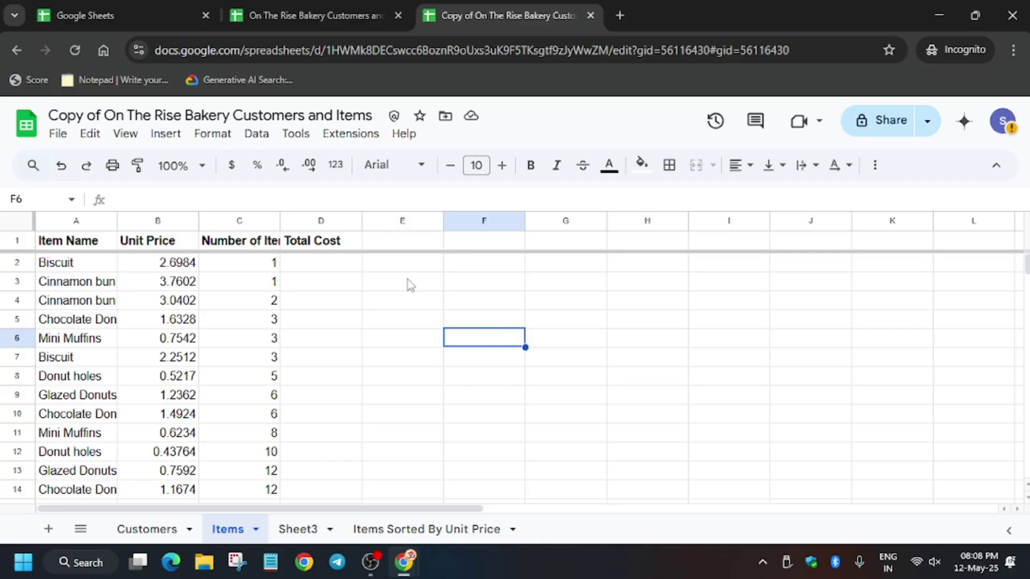
{"action": "left_click", "coordinate": [258, 137]}
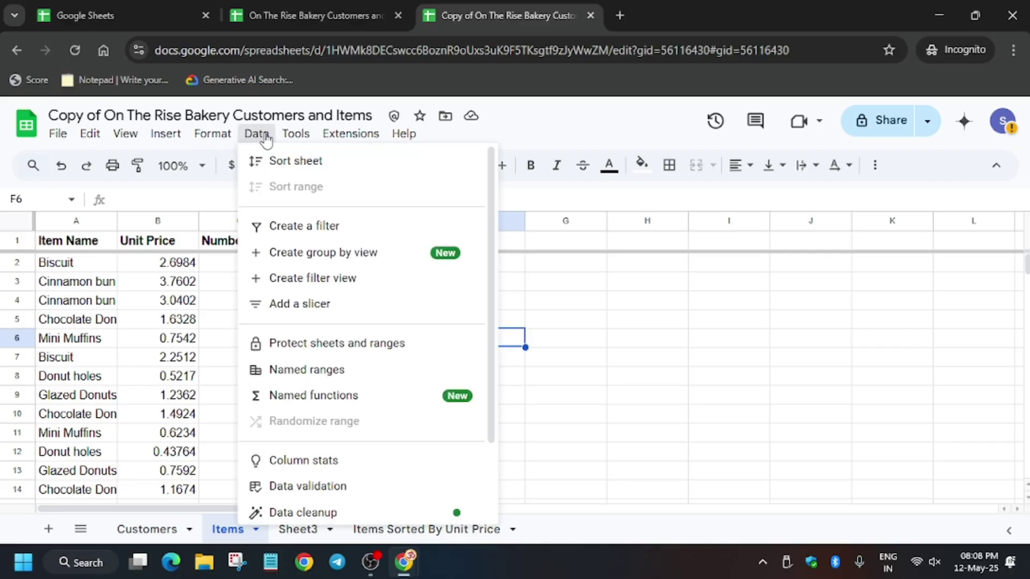
{"action": "left_click", "coordinate": [320, 226]}
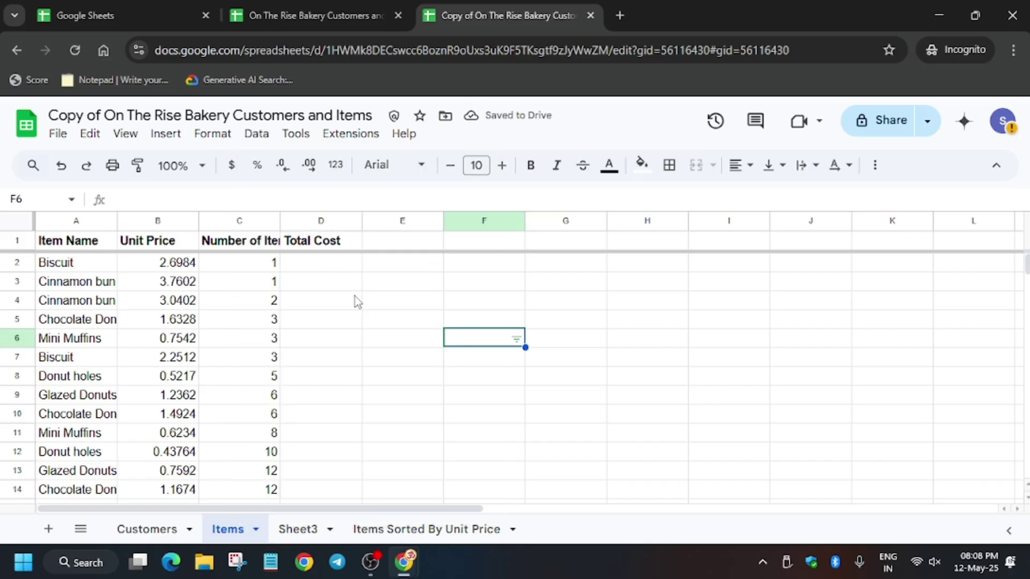
{"action": "left_click", "coordinate": [95, 215]}
{"action": "left_click", "coordinate": [260, 134]}
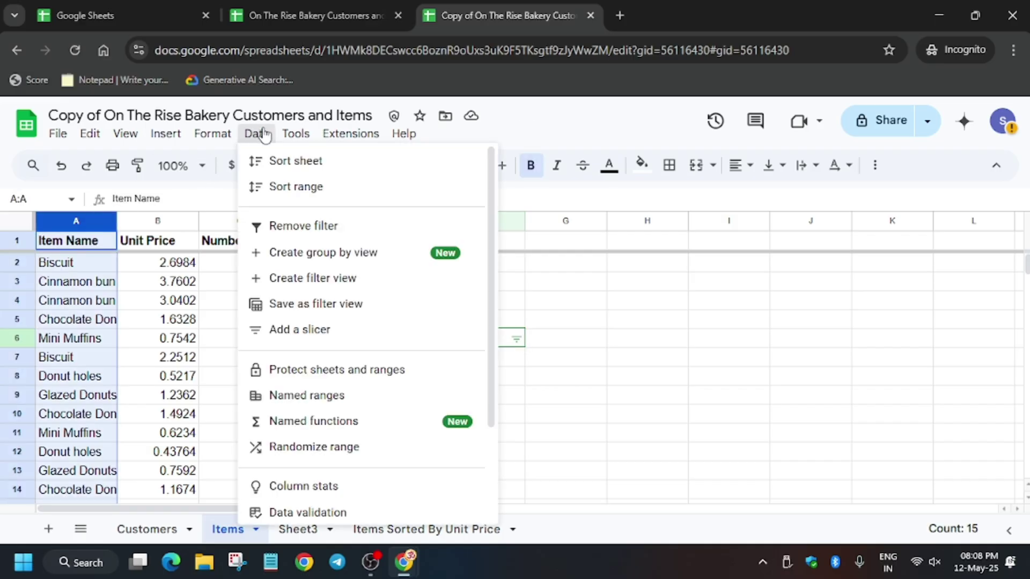
{"action": "left_click", "coordinate": [312, 226]}
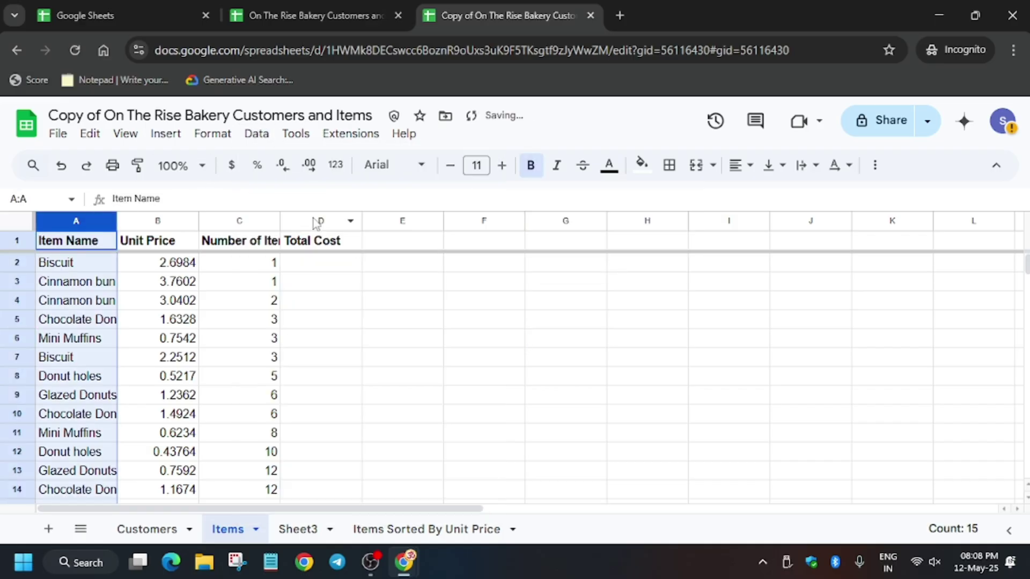
{"action": "left_click", "coordinate": [257, 135]}
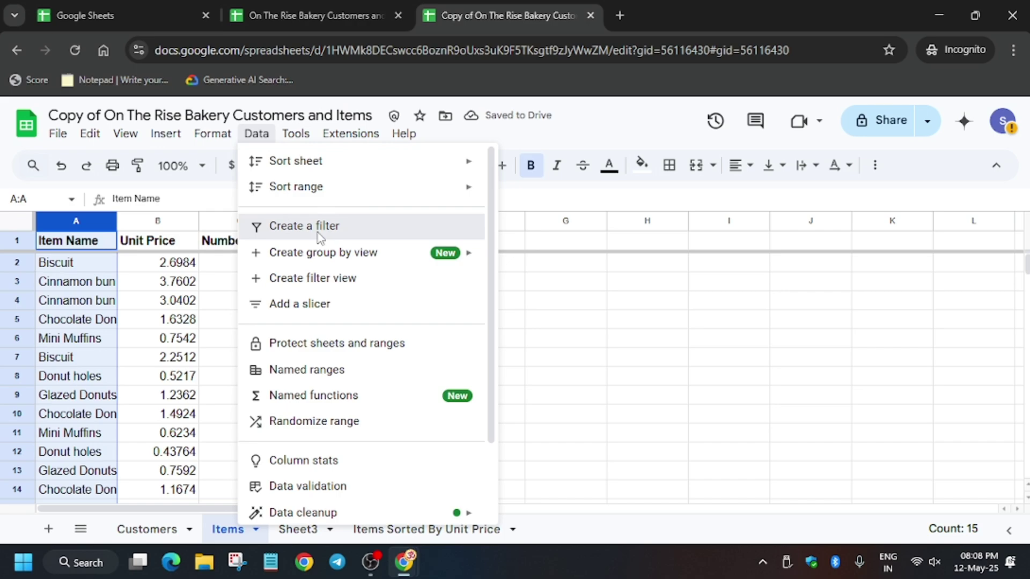
{"action": "left_click", "coordinate": [320, 226]}
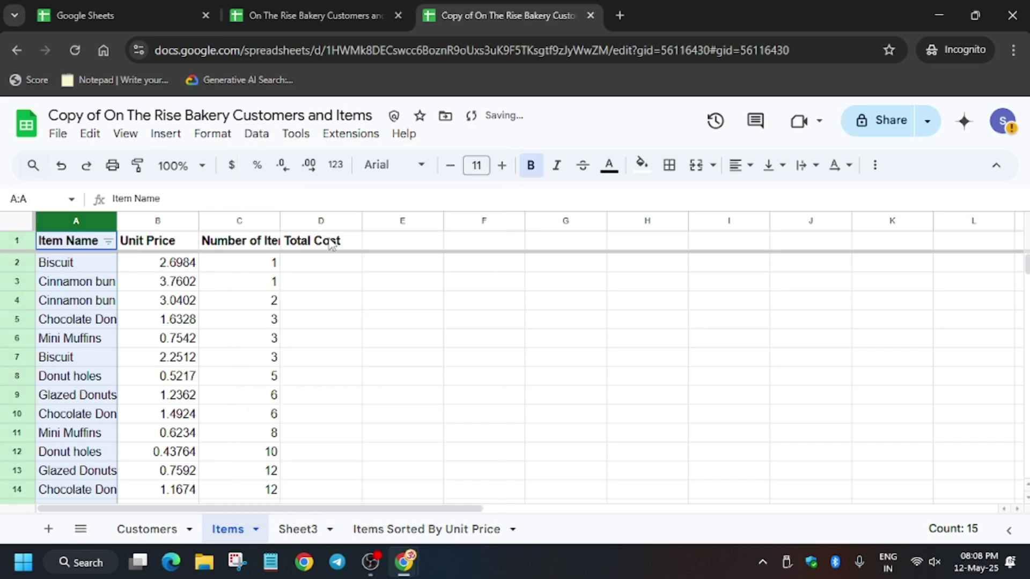
- In the Item Name filter, uncheck Cinnamon bun to hide those rows
{"action": "left_click", "coordinate": [108, 242]}
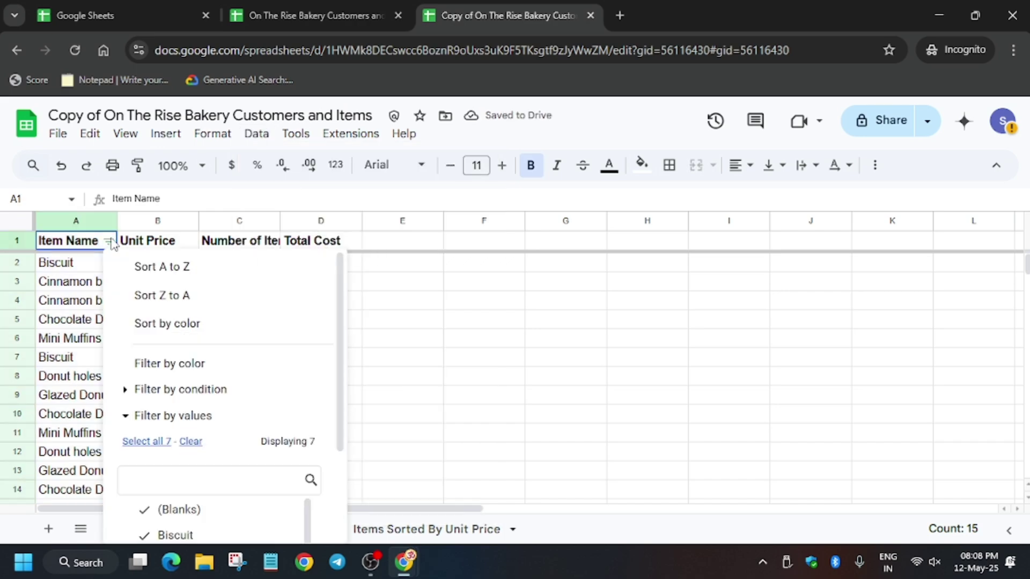
{"action": "mouse_move", "coordinate": [191, 323]}
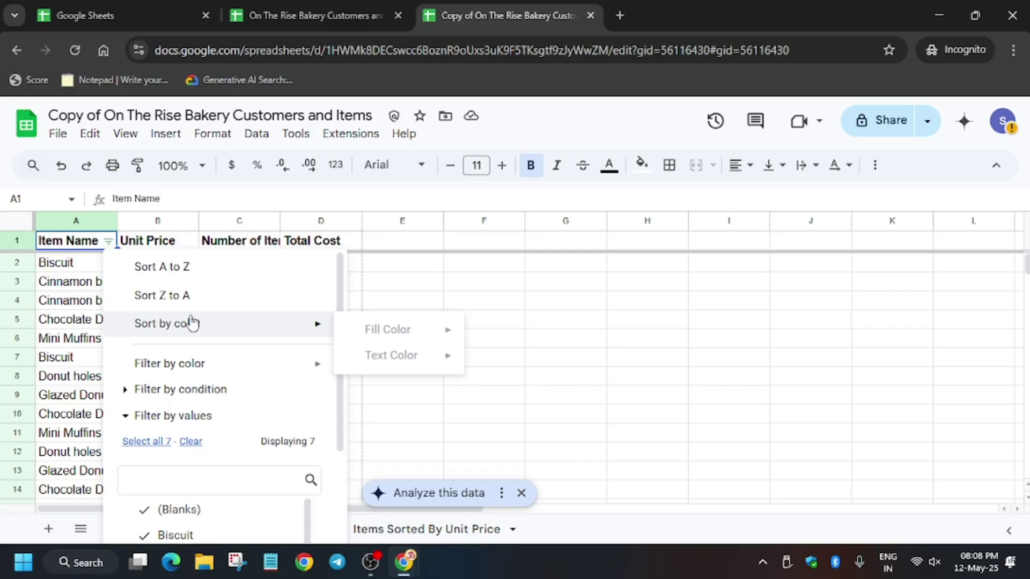
{"action": "scroll", "coordinate": [203, 416], "scroll_direction": "down", "scroll_amount": 3}
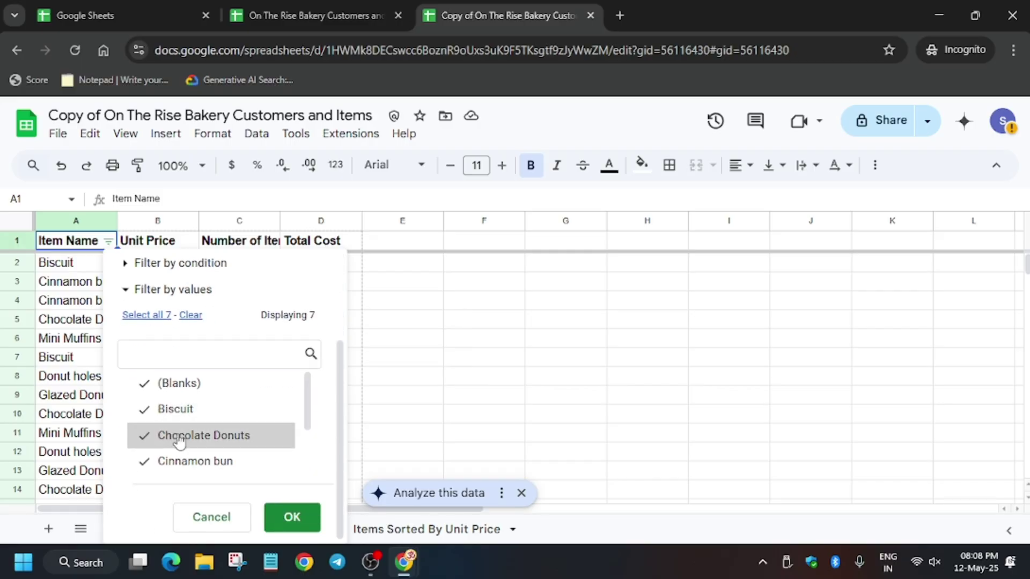
{"action": "left_click", "coordinate": [161, 461]}
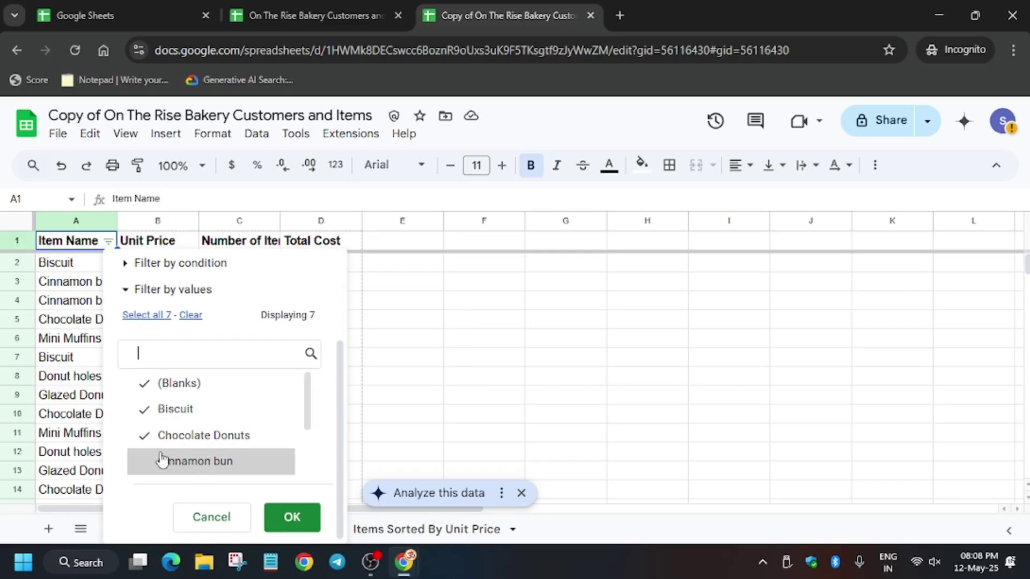
{"action": "left_click", "coordinate": [289, 518]}
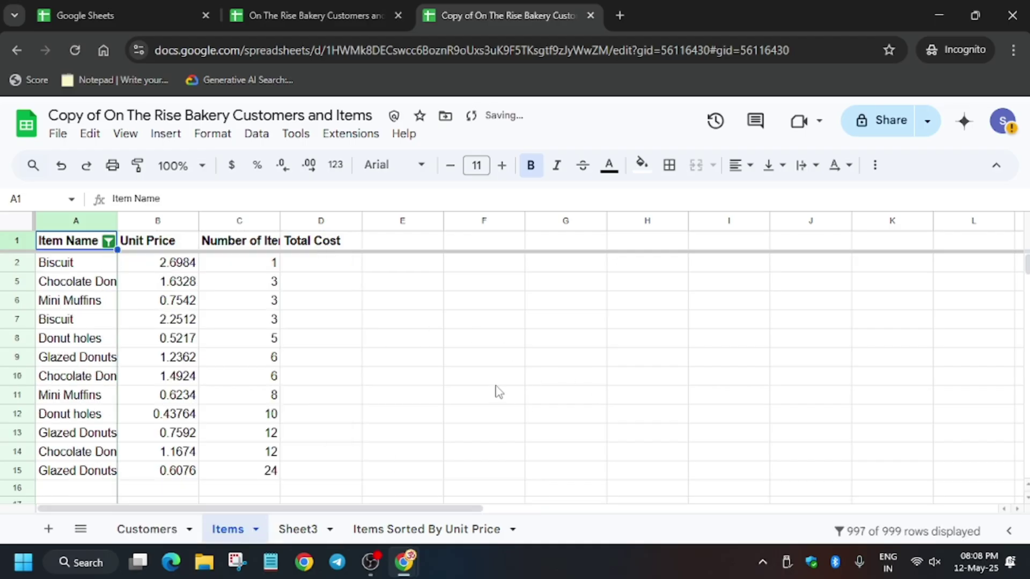
- Run the lab's filter task progress check and return to the spreadsheet
{"action": "key", "text": "alt+Tab"}
{"action": "scroll", "coordinate": [430, 364], "scroll_direction": "down", "scroll_amount": 6}
{"action": "left_click", "coordinate": [430, 374]}
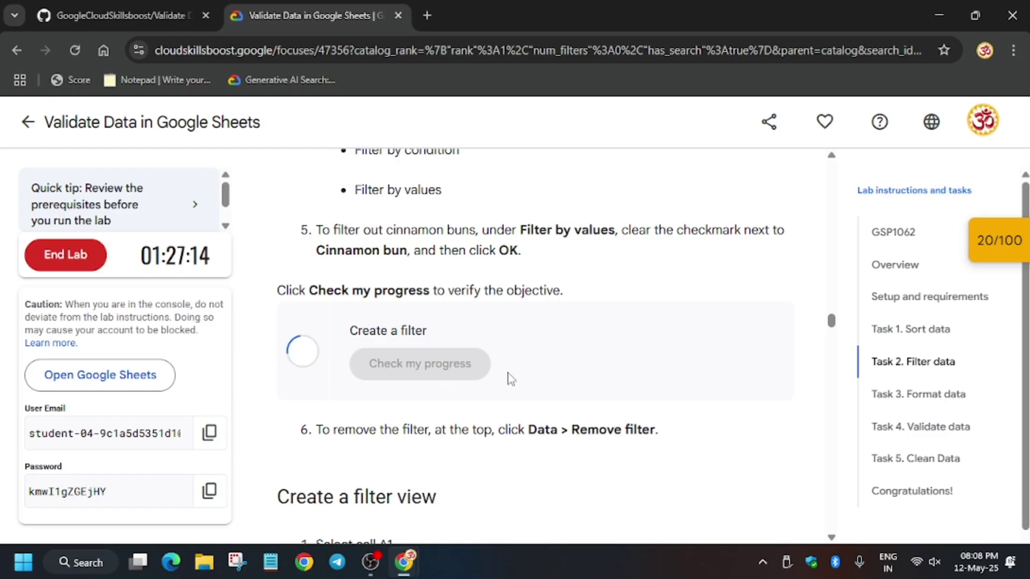
{"action": "scroll", "coordinate": [510, 379], "scroll_direction": "down", "scroll_amount": 4}
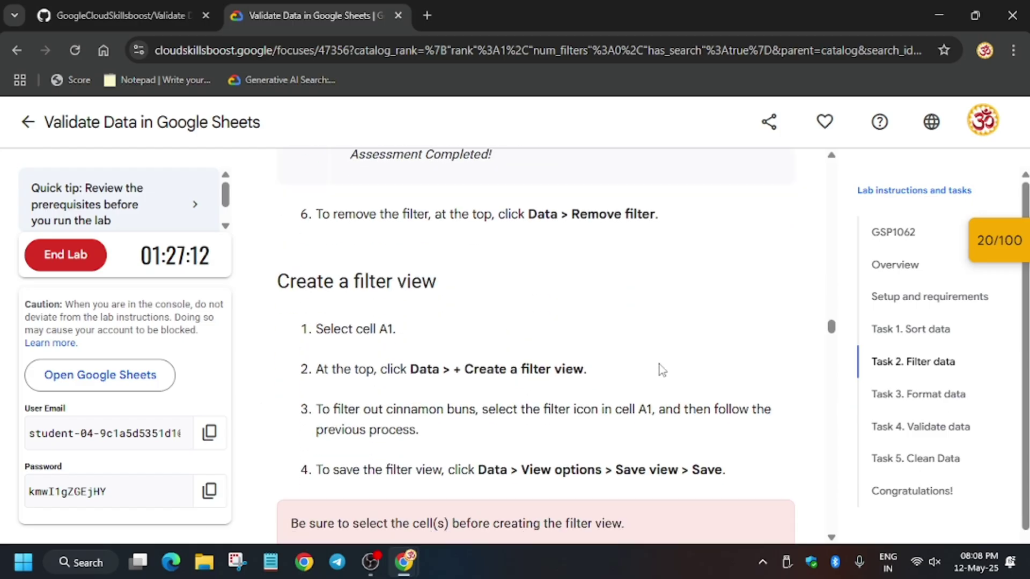
{"action": "key", "text": "alt+Tab"}
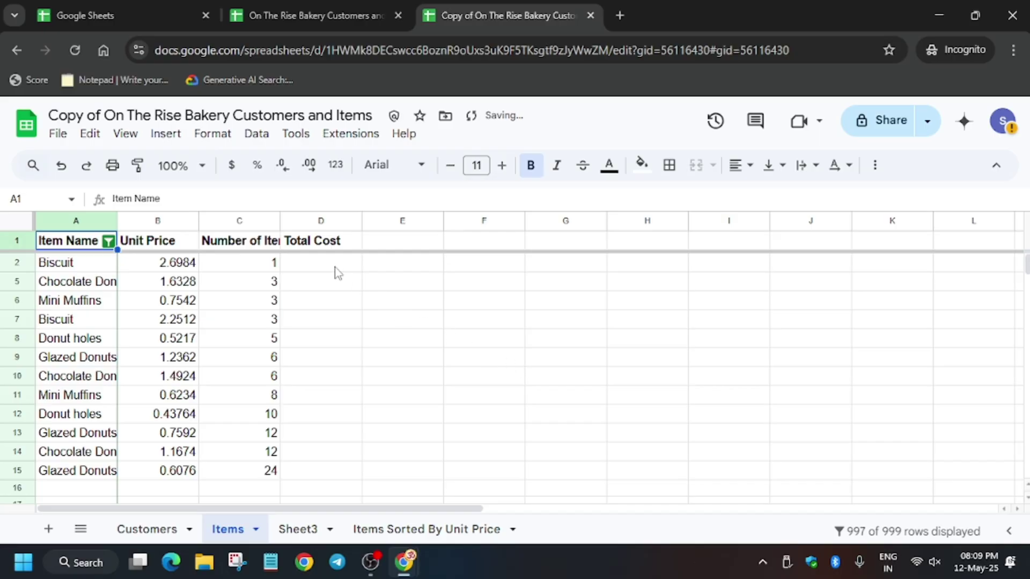
- Turn off the Item Name filter on Items so Cinnamon bun rows reappear, then select all cells
{"action": "left_click", "coordinate": [513, 343]}
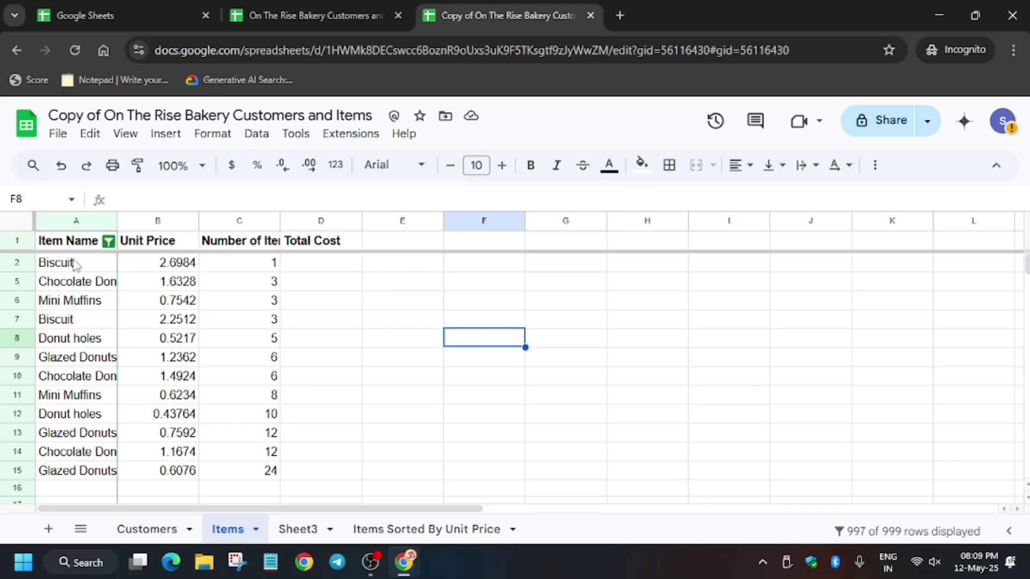
{"action": "left_click", "coordinate": [109, 242]}
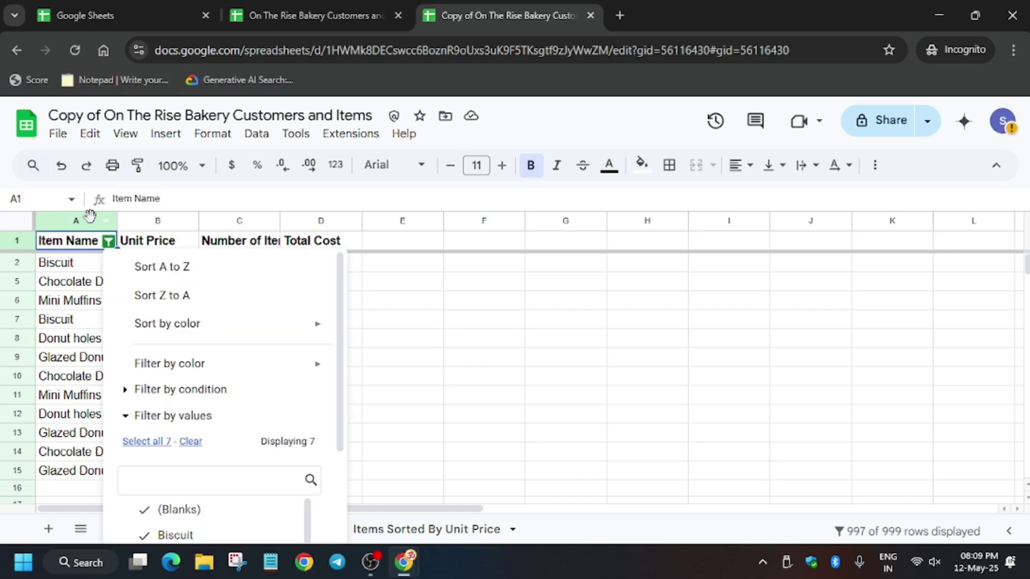
{"action": "left_click", "coordinate": [875, 165]}
{"action": "left_click", "coordinate": [814, 199]}
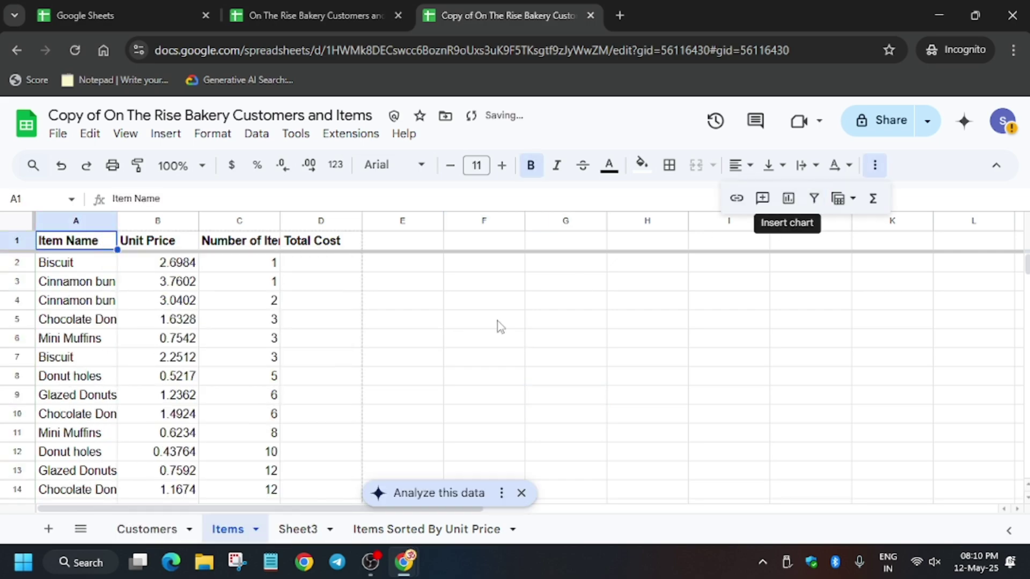
{"action": "left_click", "coordinate": [16, 221]}
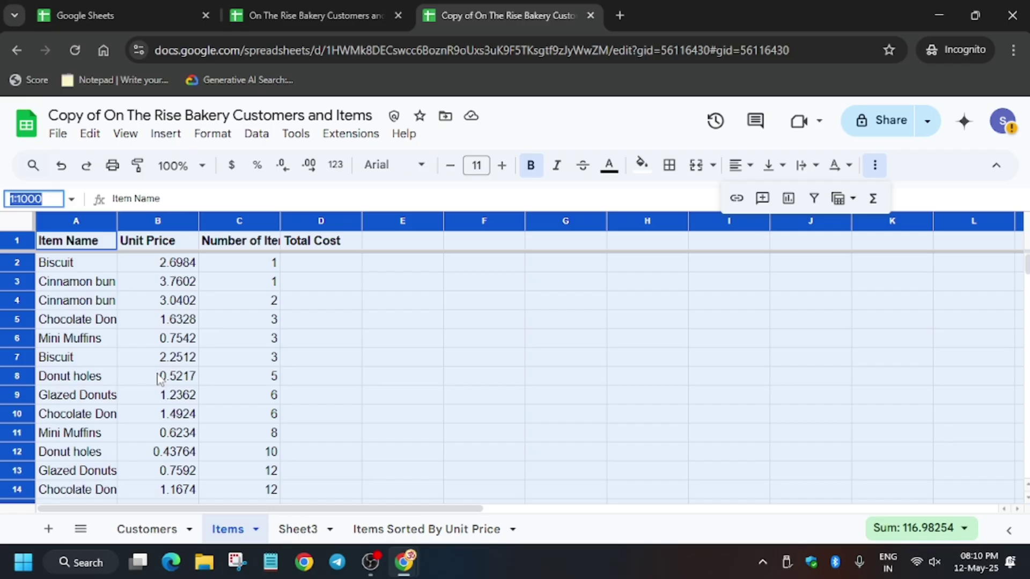
- Create a new filter view over the Items sheet from the Data menu
{"action": "left_click", "coordinate": [256, 134]}
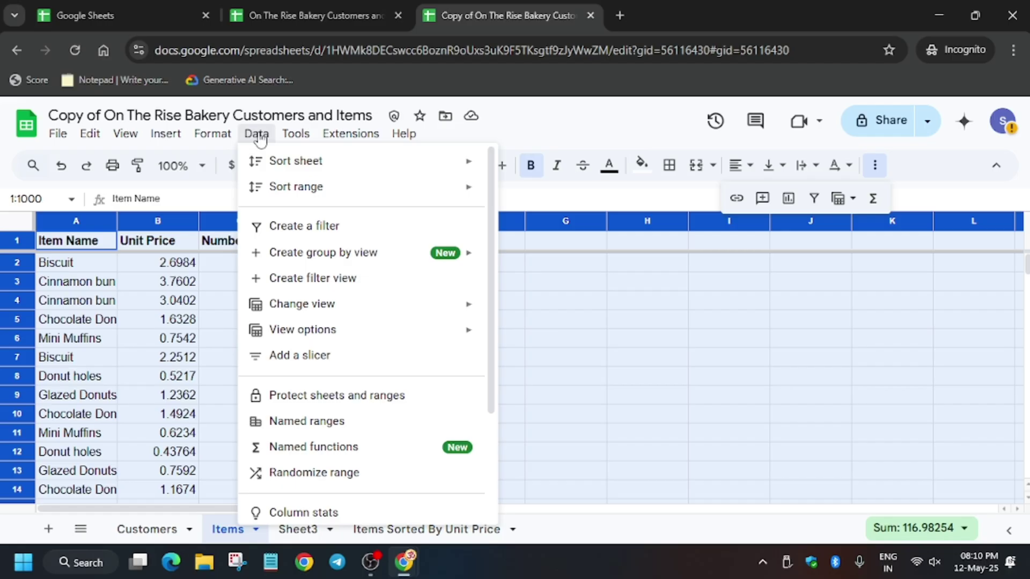
{"action": "left_click", "coordinate": [335, 278]}
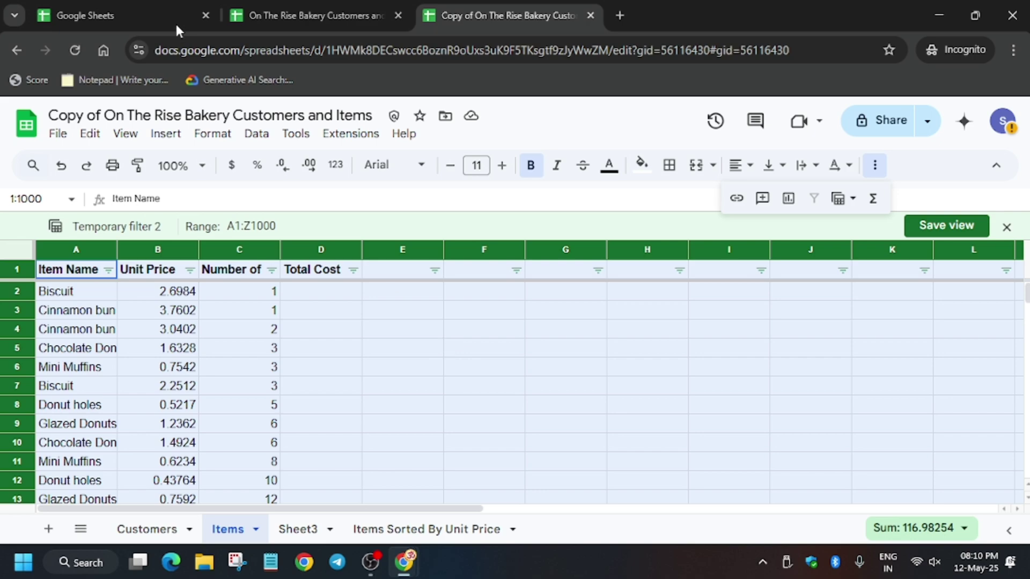
{"action": "left_click", "coordinate": [257, 137]}
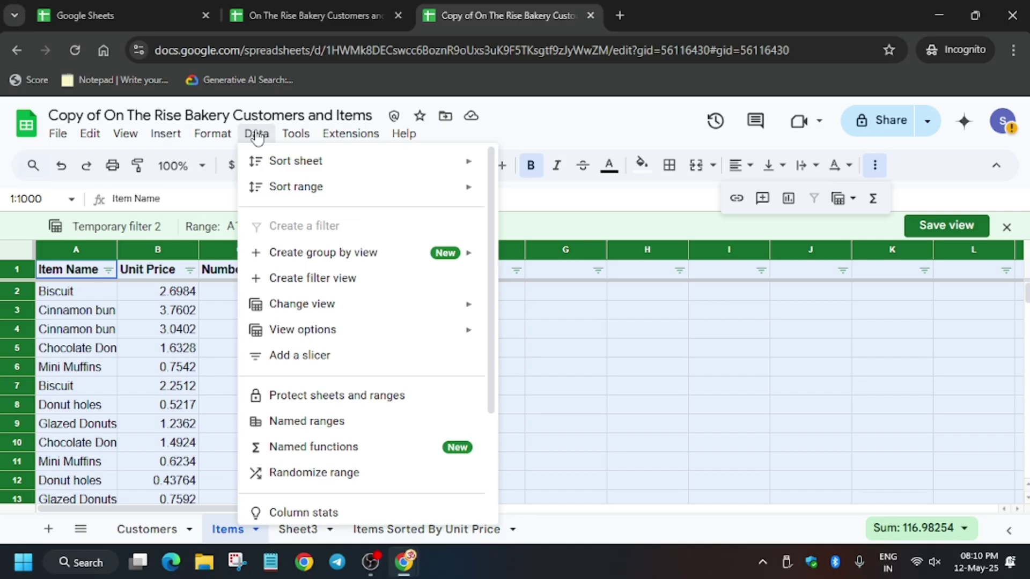
- In the filter view, uncheck Cinnamon bun under Item Name to hide those rows
{"action": "left_click", "coordinate": [109, 270]}
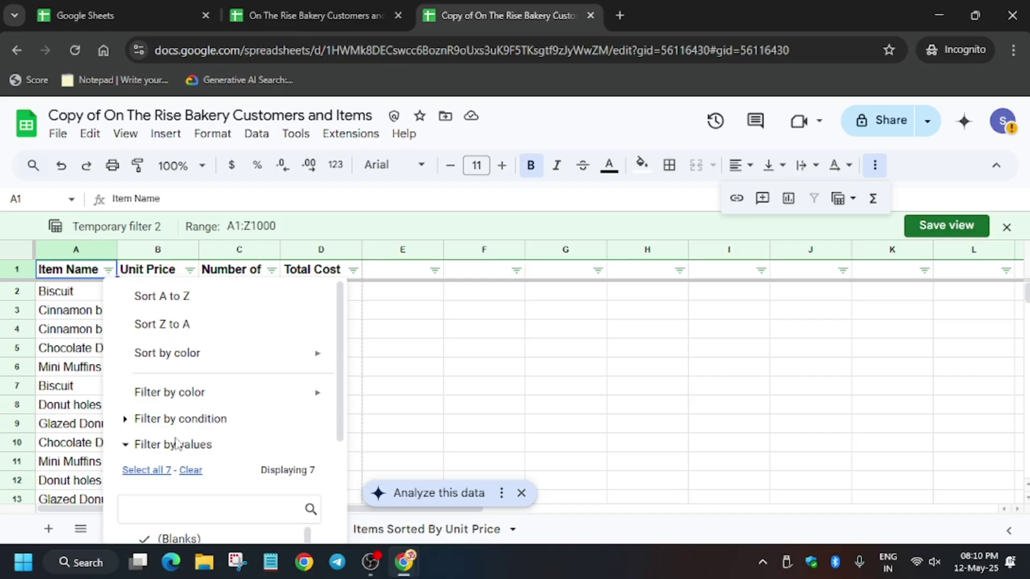
{"action": "scroll", "coordinate": [173, 451], "scroll_direction": "down", "scroll_amount": 3}
{"action": "left_click", "coordinate": [174, 462]}
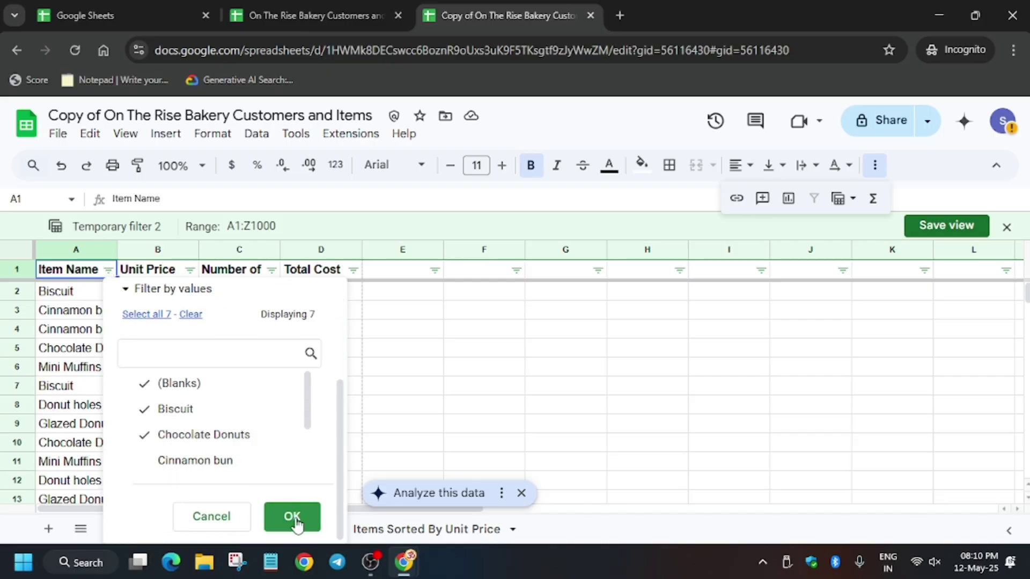
{"action": "left_click", "coordinate": [294, 517]}
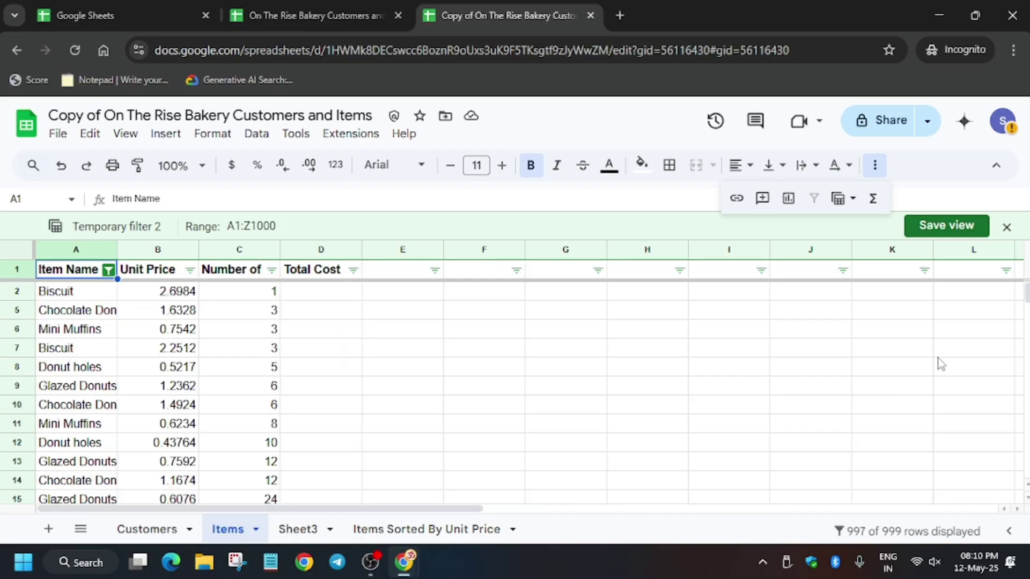
{"action": "key", "text": "alt+Tab"}
- Run the Create a filter view progress check twice; it fails with the score at 30/100
{"action": "scroll", "coordinate": [503, 340], "scroll_direction": "down", "scroll_amount": 6}
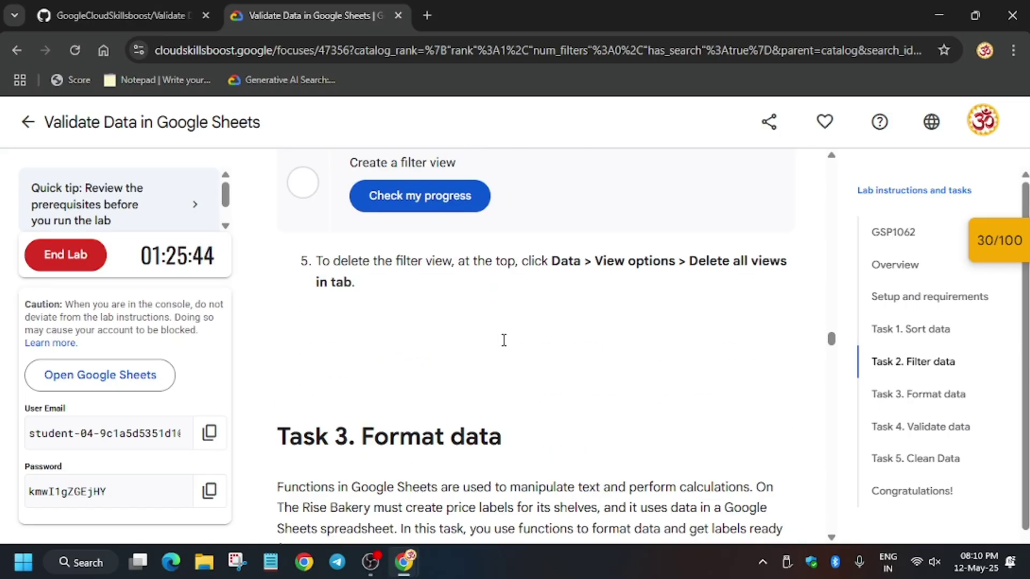
{"action": "left_click", "coordinate": [445, 176]}
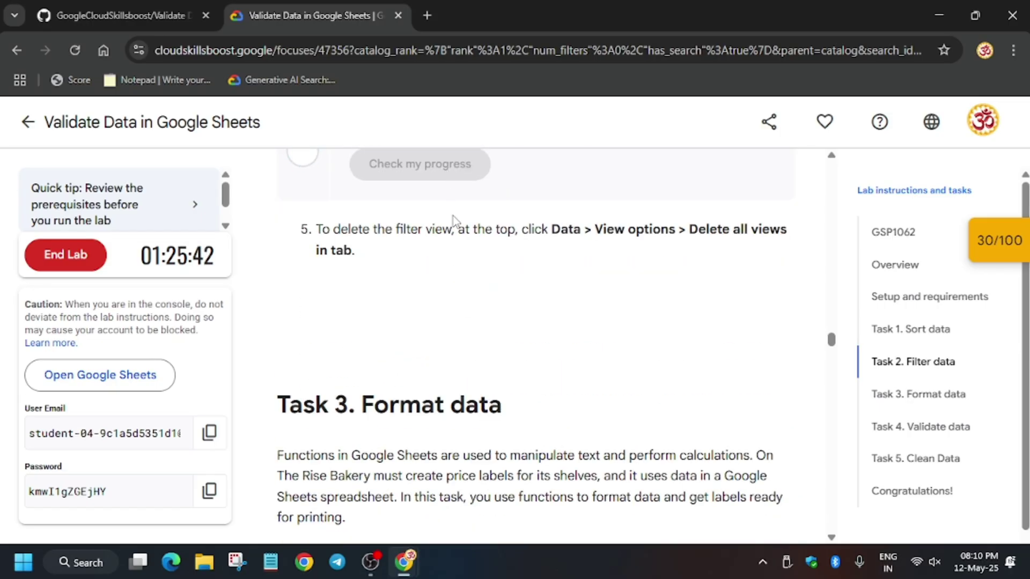
{"action": "scroll", "coordinate": [476, 314], "scroll_direction": "up", "scroll_amount": 3}
{"action": "left_click", "coordinate": [428, 326]}
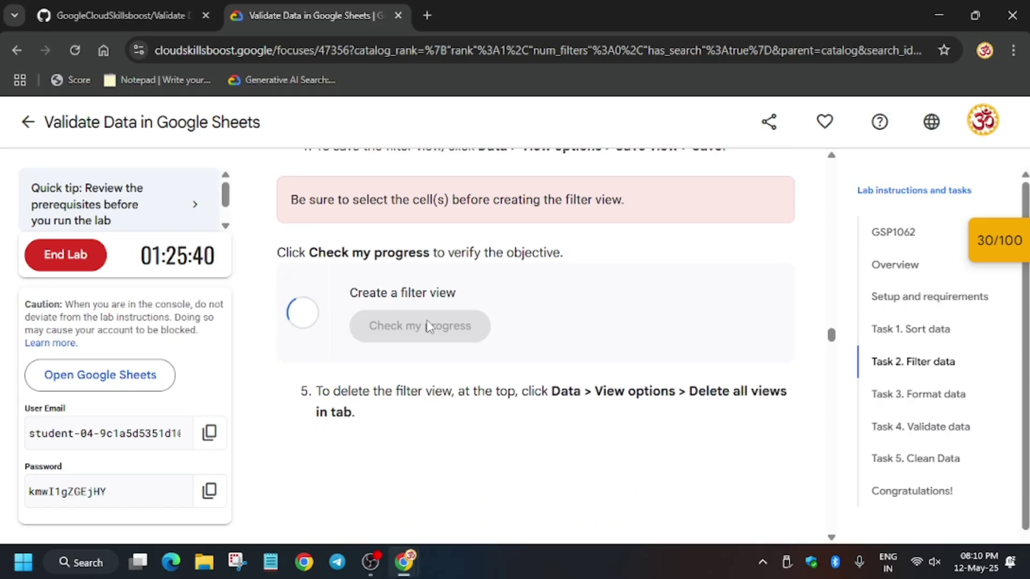
{"action": "scroll", "coordinate": [428, 326], "scroll_direction": "up", "scroll_amount": 2}
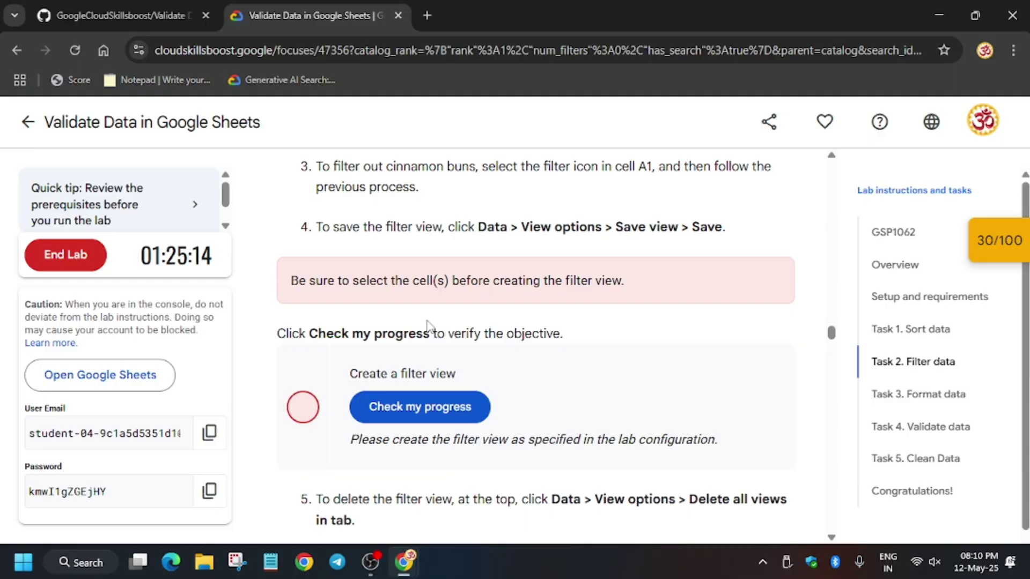
{"action": "key", "text": "alt+Tab"}
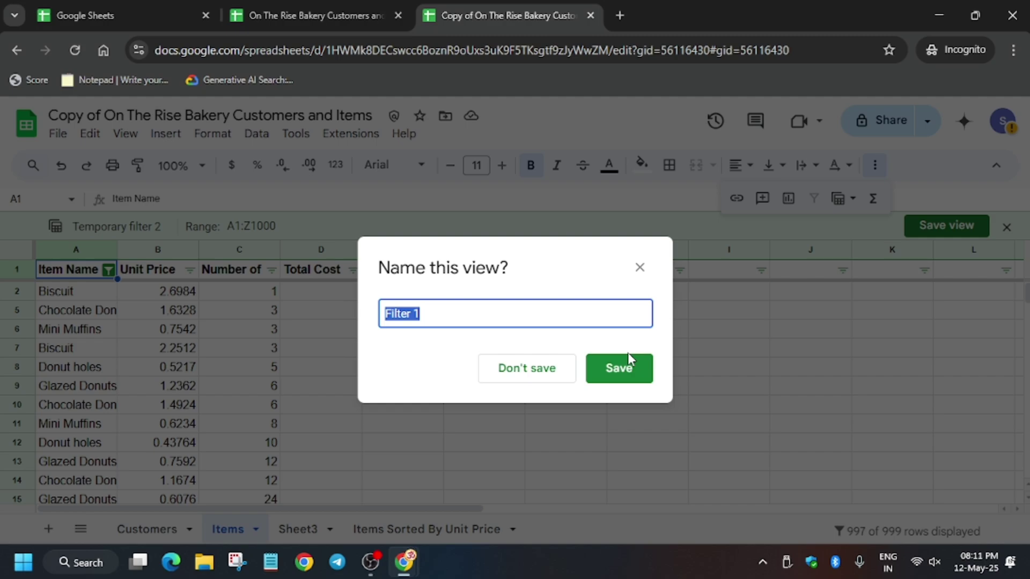
- Save the temporary filter view as Filter 1 and go back to the lab instructions
{"action": "left_click", "coordinate": [623, 366]}
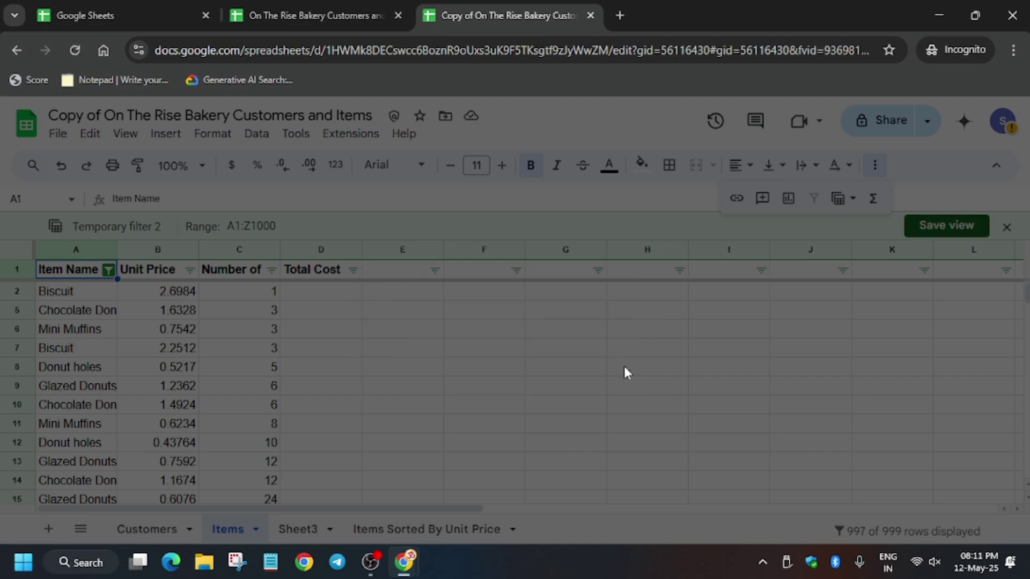
{"action": "key", "text": "alt+Tab"}
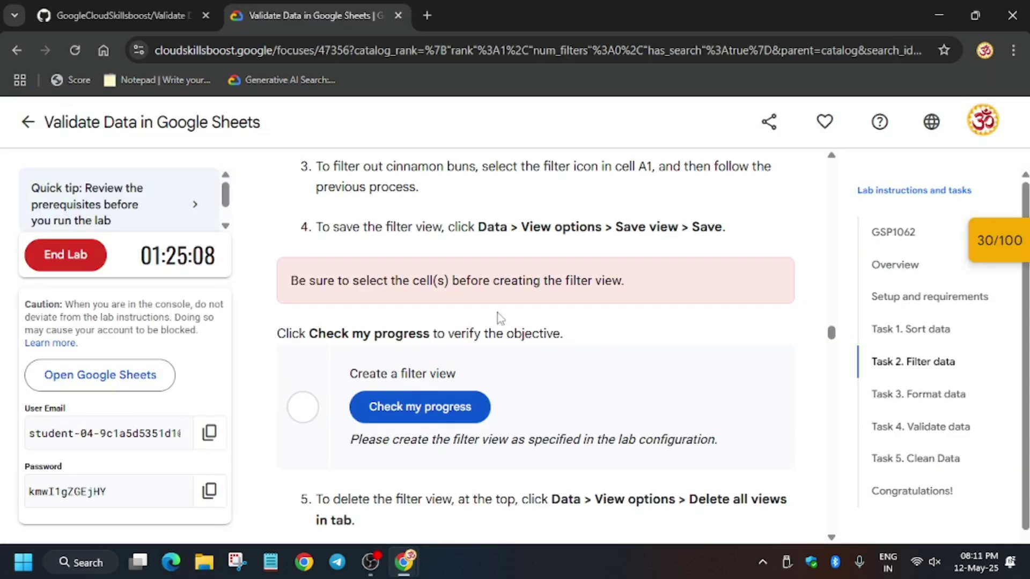
- Check progress on Create a filter view, read down to Task 3. Format data, then return to Sheets
{"action": "left_click", "coordinate": [439, 413]}
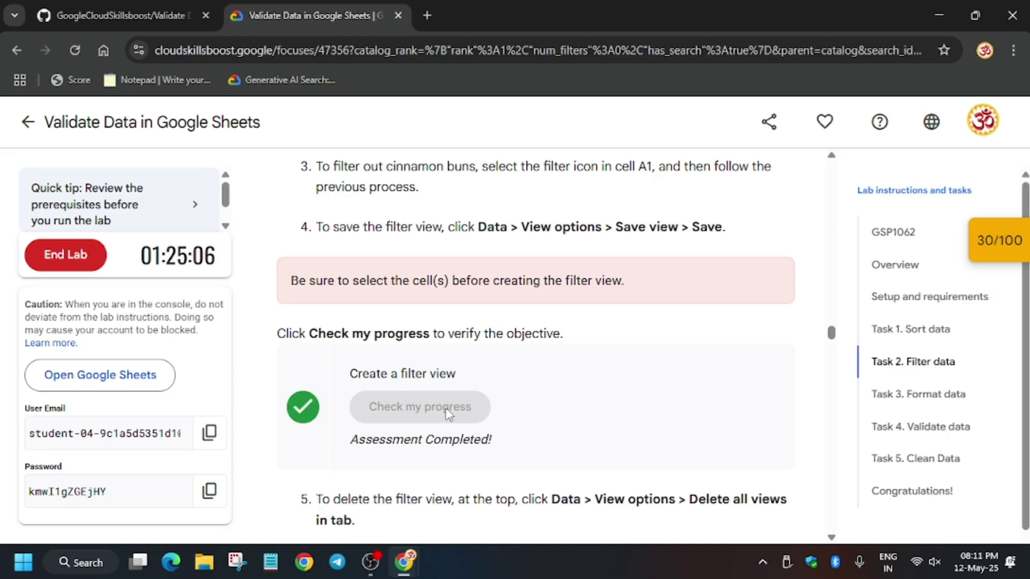
{"action": "scroll", "coordinate": [522, 412], "scroll_direction": "down", "scroll_amount": 6}
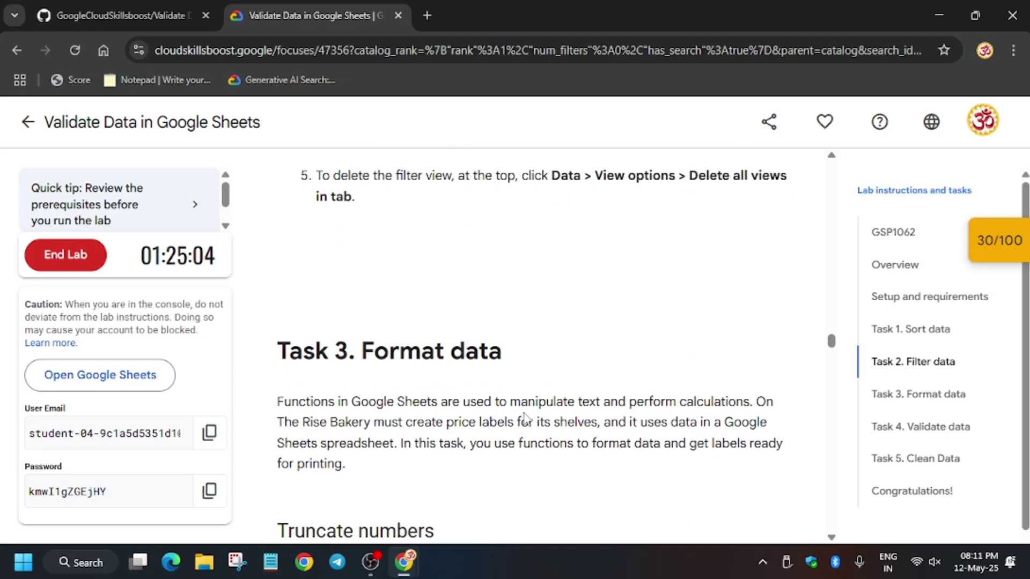
{"action": "scroll", "coordinate": [531, 417], "scroll_direction": "down", "scroll_amount": 2}
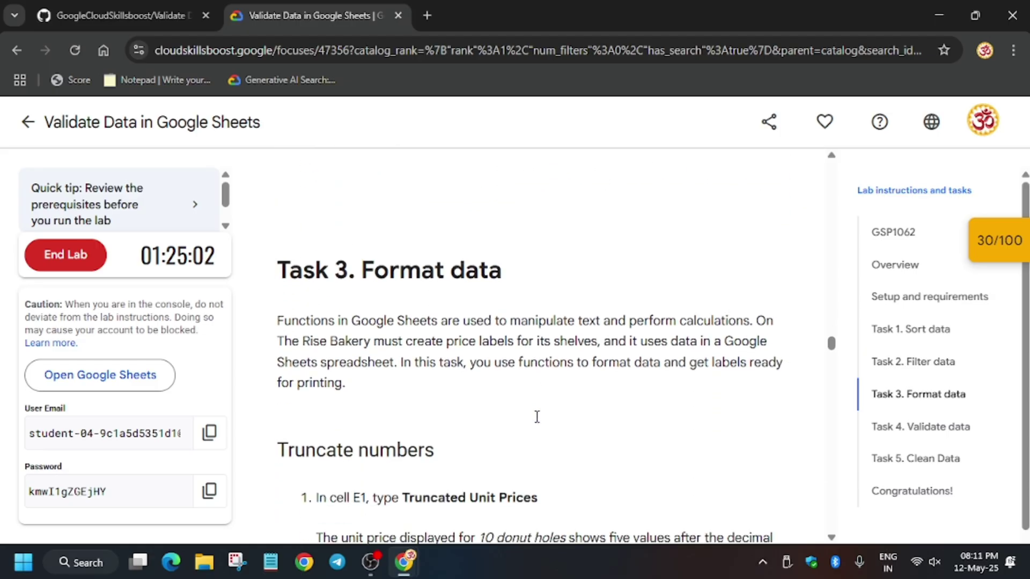
{"action": "scroll", "coordinate": [537, 419], "scroll_direction": "down", "scroll_amount": 6}
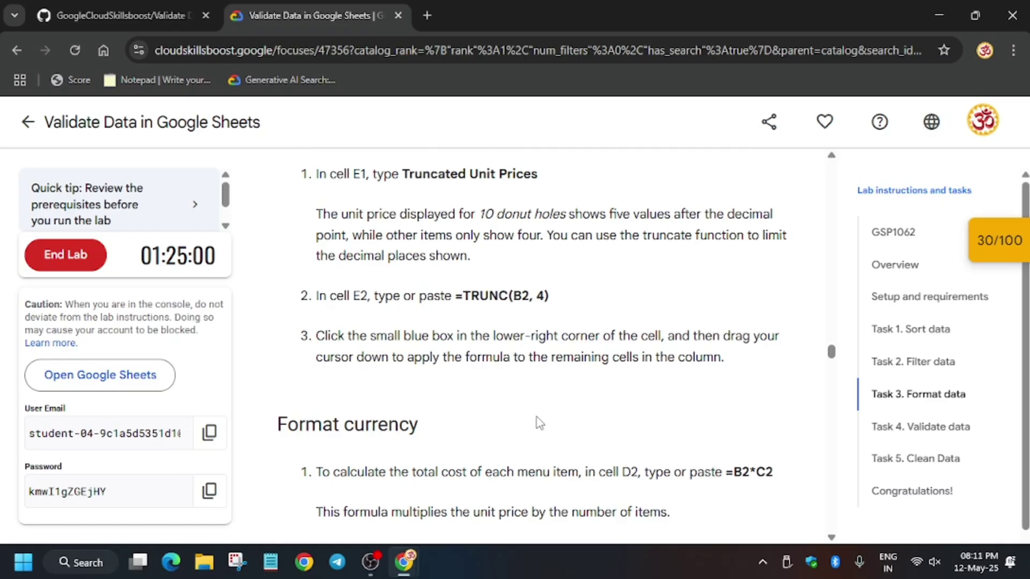
{"action": "scroll", "coordinate": [539, 420], "scroll_direction": "down", "scroll_amount": 1}
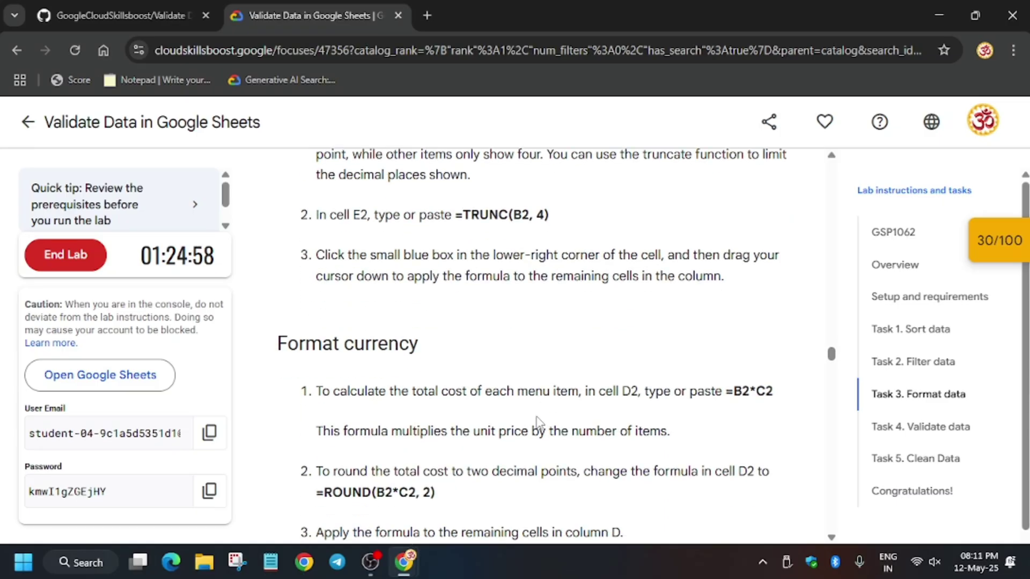
{"action": "key", "text": "alt+Tab"}
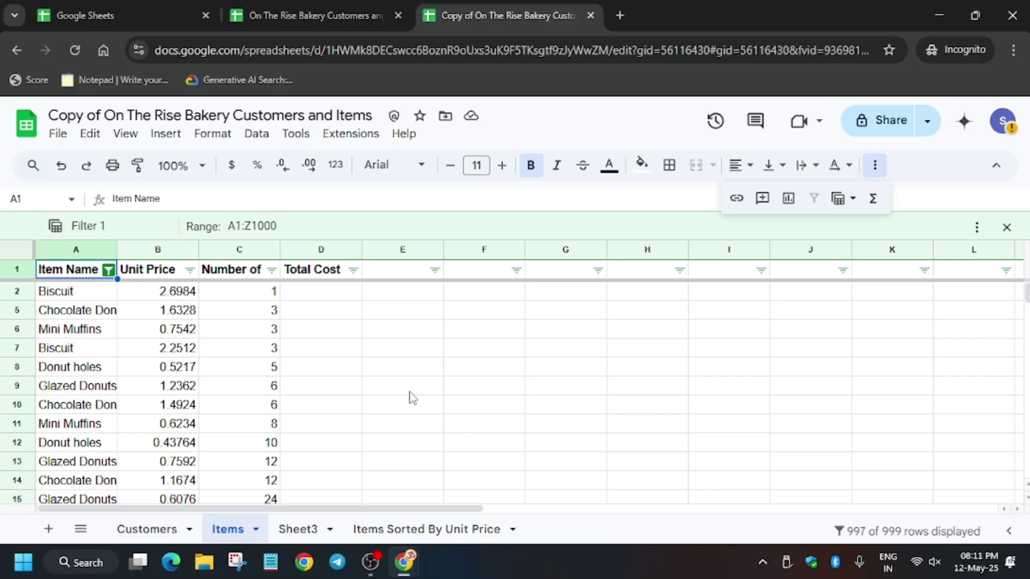
- Open the Drabhishek1062.xlsx file page on GitHub, then come back to the spreadsheet
{"action": "key", "text": "alt+Tab"}
{"action": "key", "text": "ctrl+shift+Tab"}
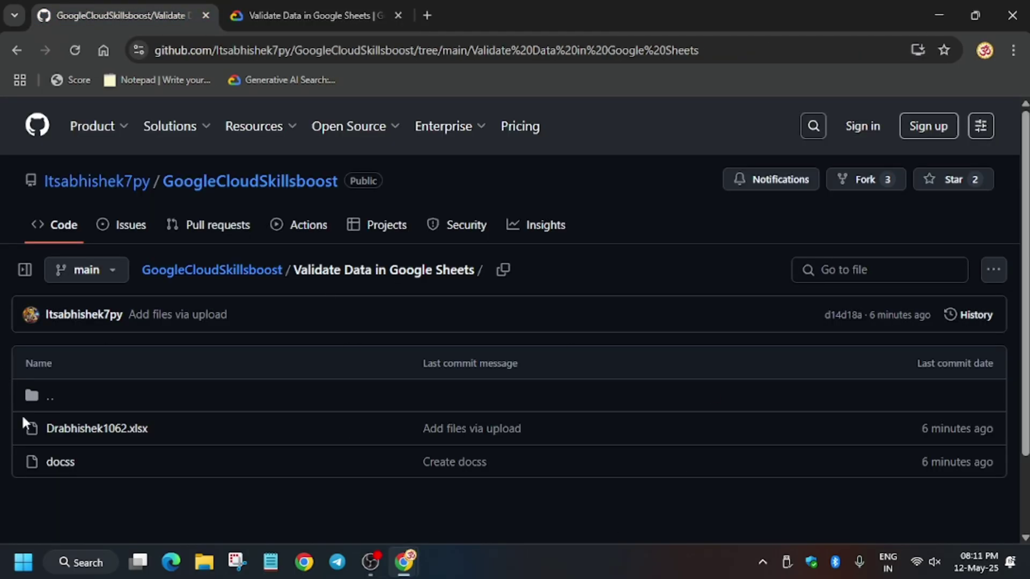
{"action": "left_click", "coordinate": [104, 433]}
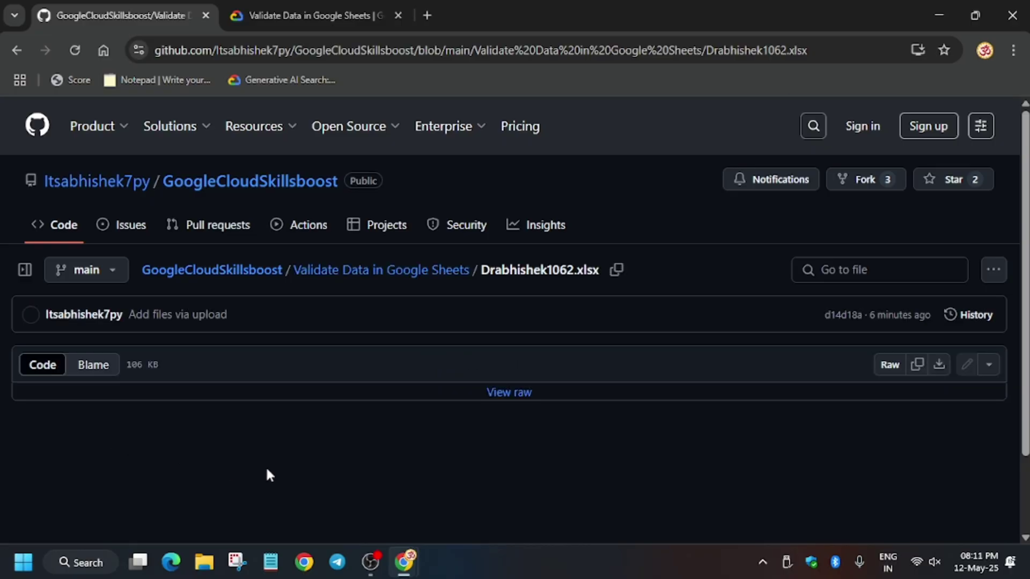
{"action": "key", "text": "ctrl+Tab"}
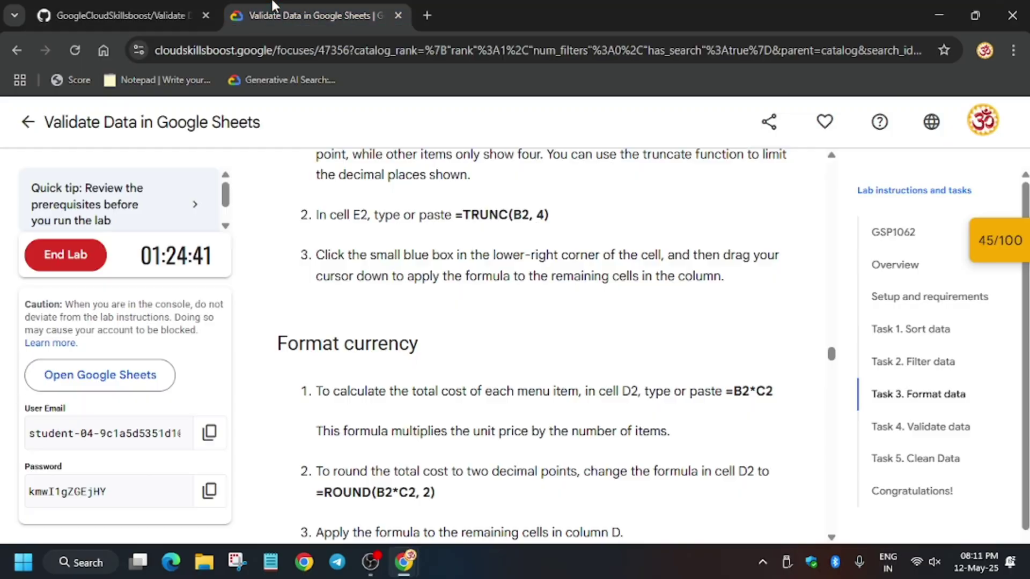
{"action": "key", "text": "alt+Tab"}
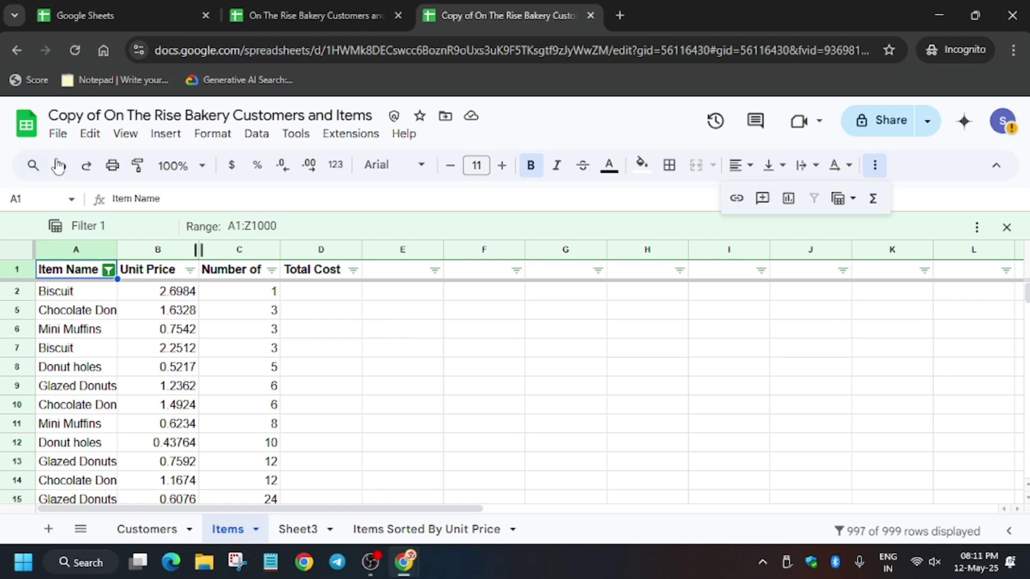
- Delete the Filter 1 view through Data > View options so Cinnamon bun rows reappear
{"action": "left_click", "coordinate": [59, 135]}
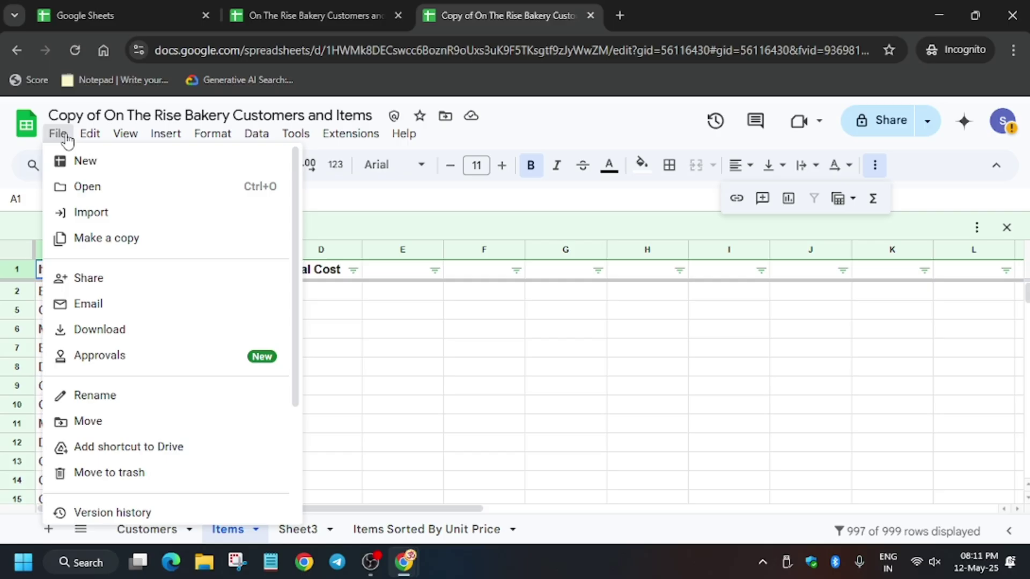
{"action": "left_click", "coordinate": [697, 368]}
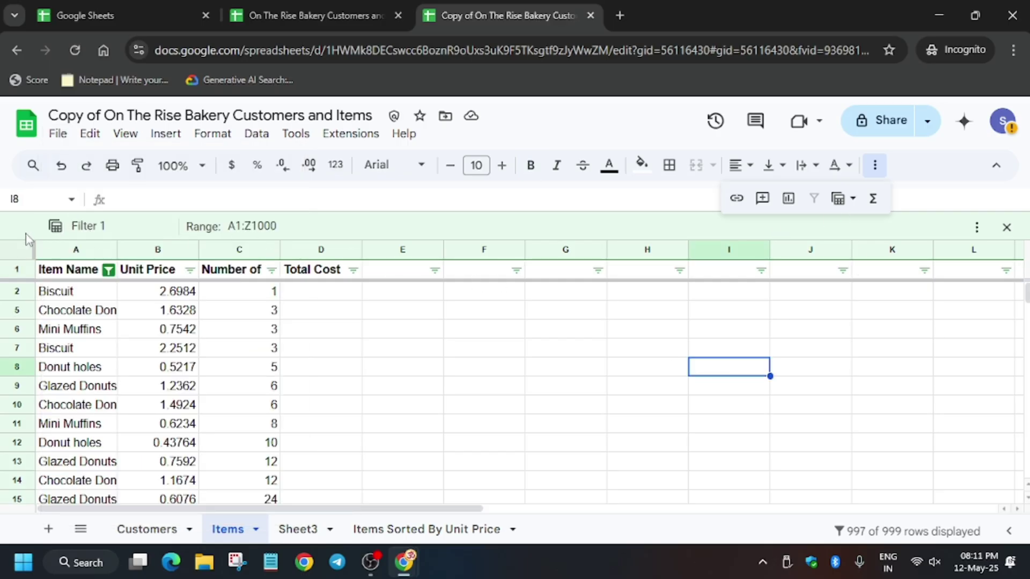
{"action": "left_click", "coordinate": [256, 139]}
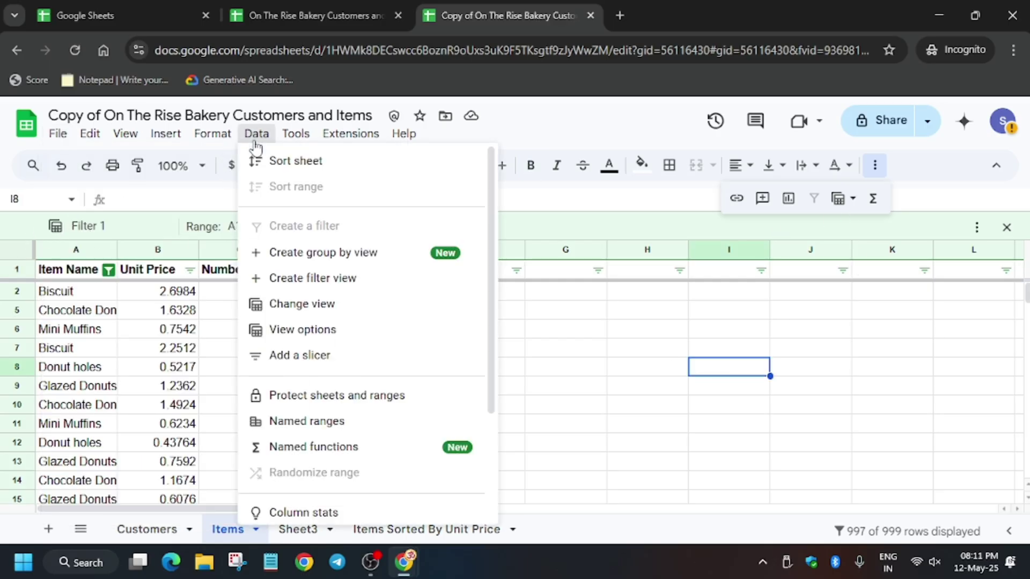
{"action": "mouse_move", "coordinate": [425, 332]}
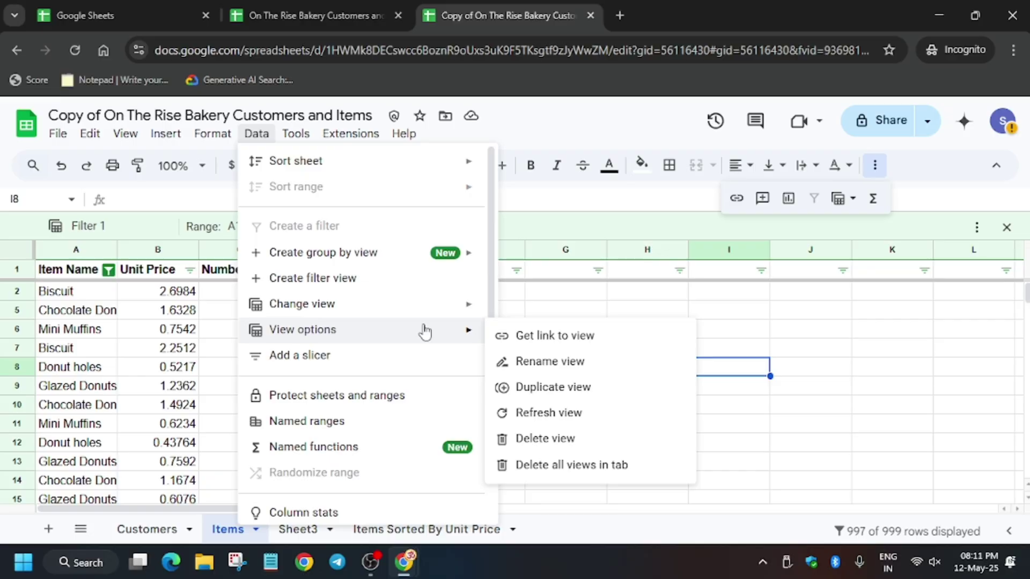
{"action": "left_click", "coordinate": [575, 440]}
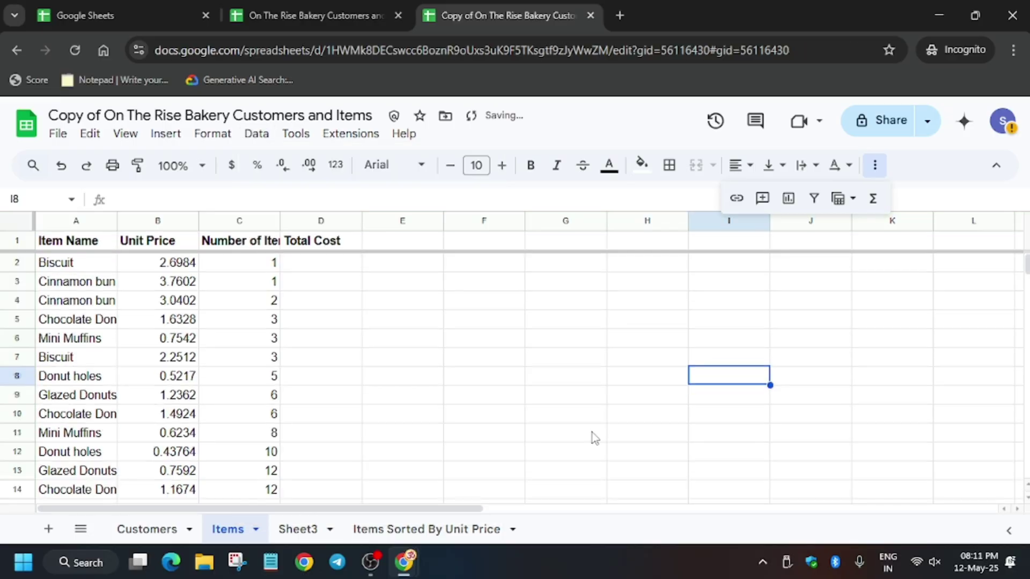
- Import the uploaded Drabhishek1062.xlsx with Import location set to Replace spreadsheet
{"action": "left_click", "coordinate": [56, 134]}
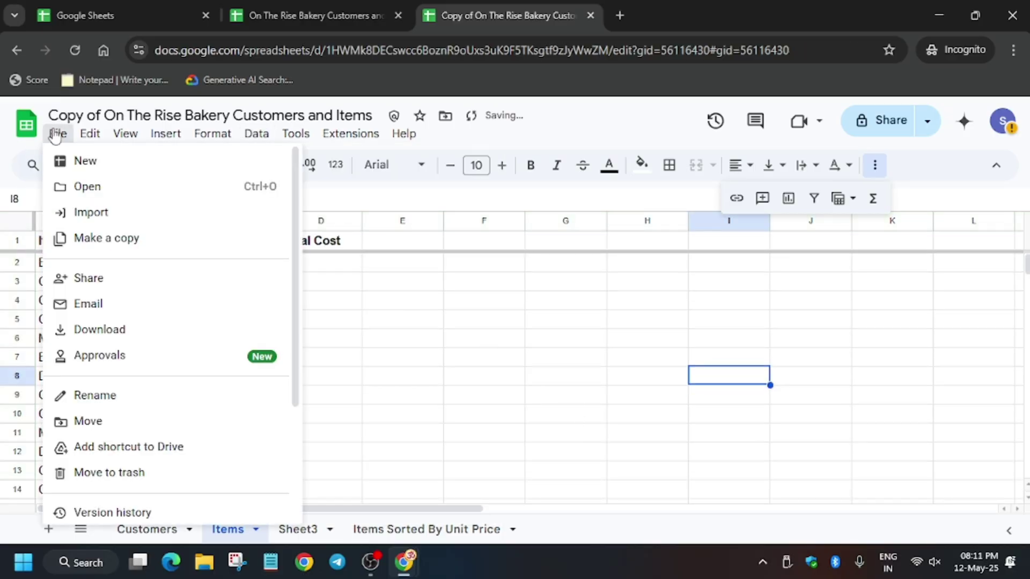
{"action": "left_click", "coordinate": [131, 219]}
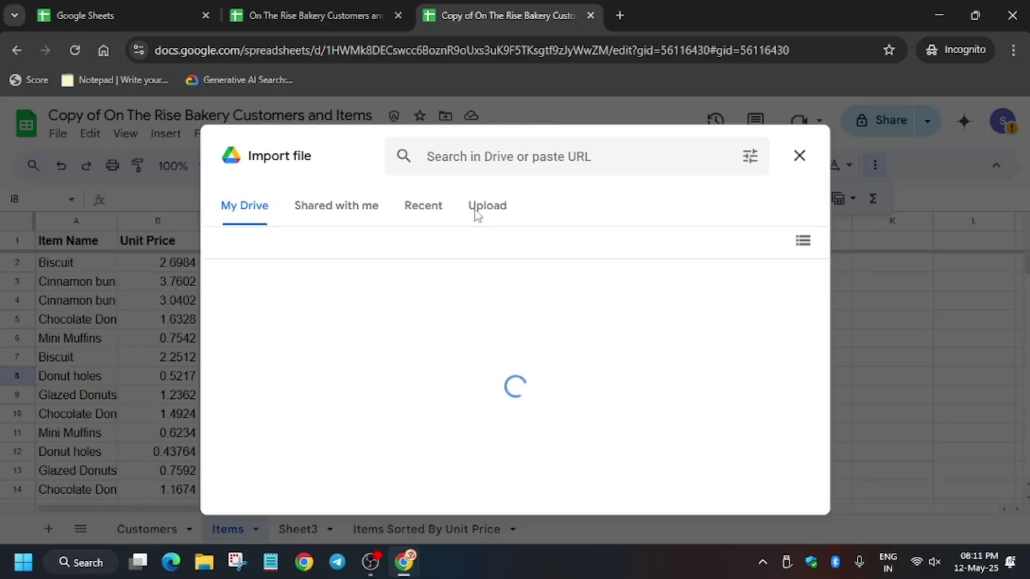
{"action": "left_click", "coordinate": [475, 209]}
{"action": "left_click", "coordinate": [519, 438]}
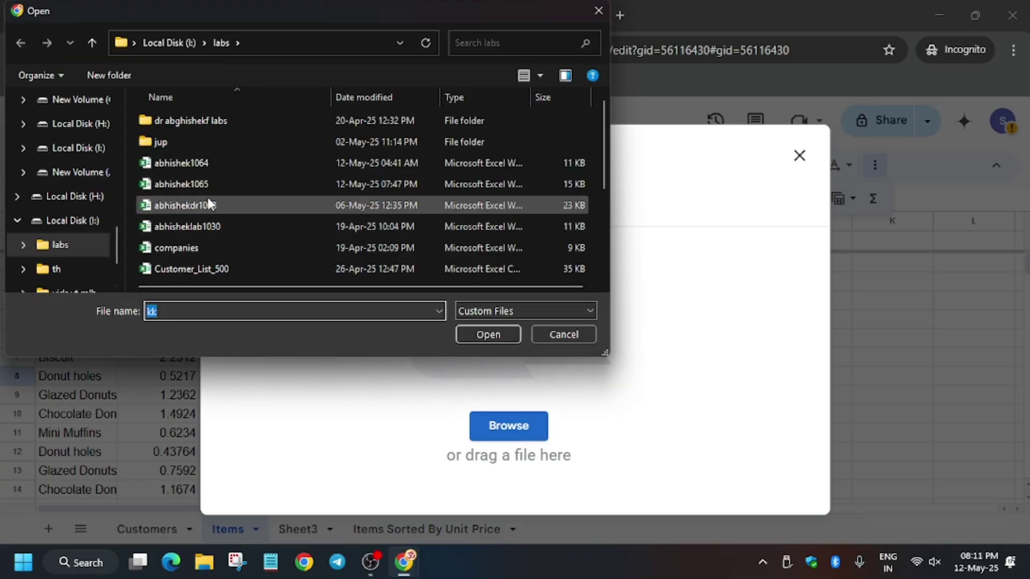
{"action": "scroll", "coordinate": [284, 242], "scroll_direction": "down", "scroll_amount": 1}
{"action": "left_click", "coordinate": [275, 250]}
{"action": "double_click", "coordinate": [275, 250]}
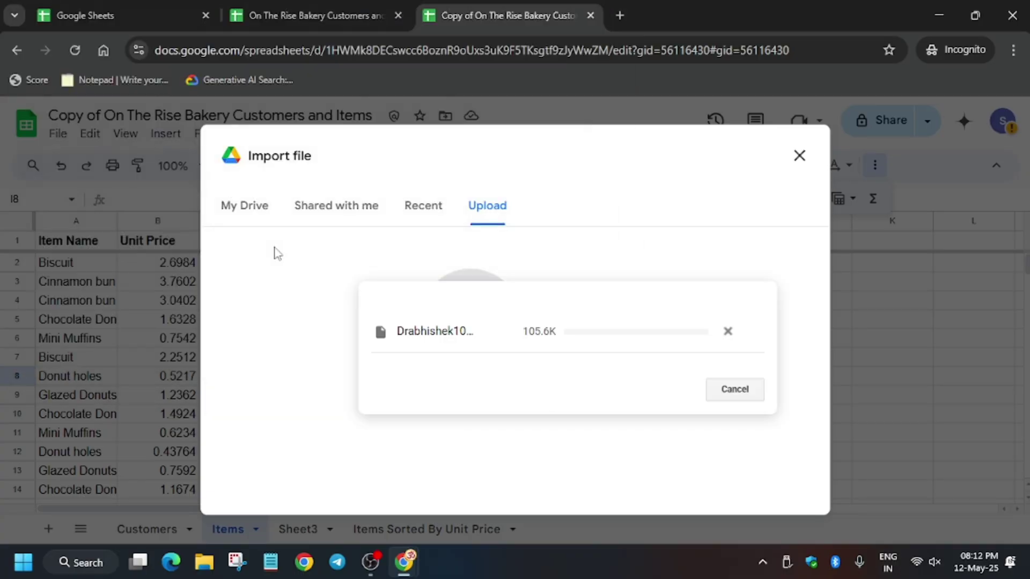
{"action": "left_click", "coordinate": [393, 359]}
{"action": "left_click", "coordinate": [415, 400]}
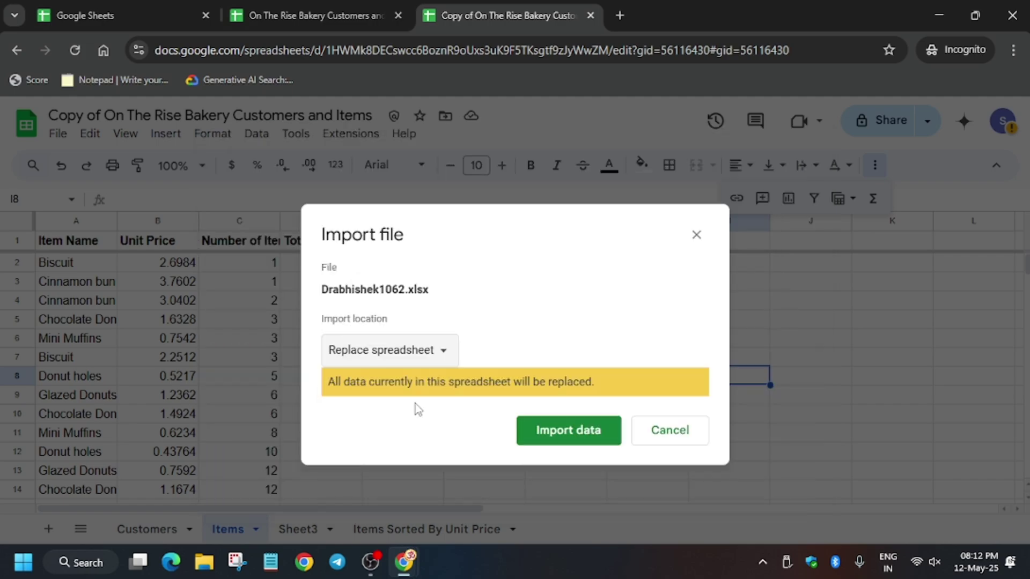
{"action": "left_click", "coordinate": [541, 436]}
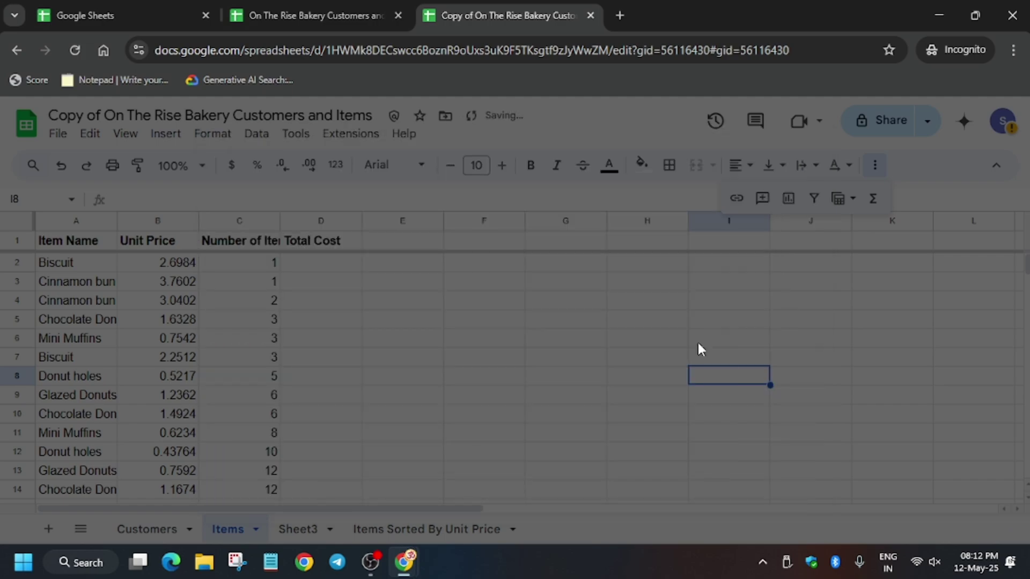
- Run the Format numbers, Validate data and Clean data progress checks to reach 100/100
{"action": "key", "text": "alt+Tab"}
{"action": "scroll", "coordinate": [698, 347], "scroll_direction": "down", "scroll_amount": 5}
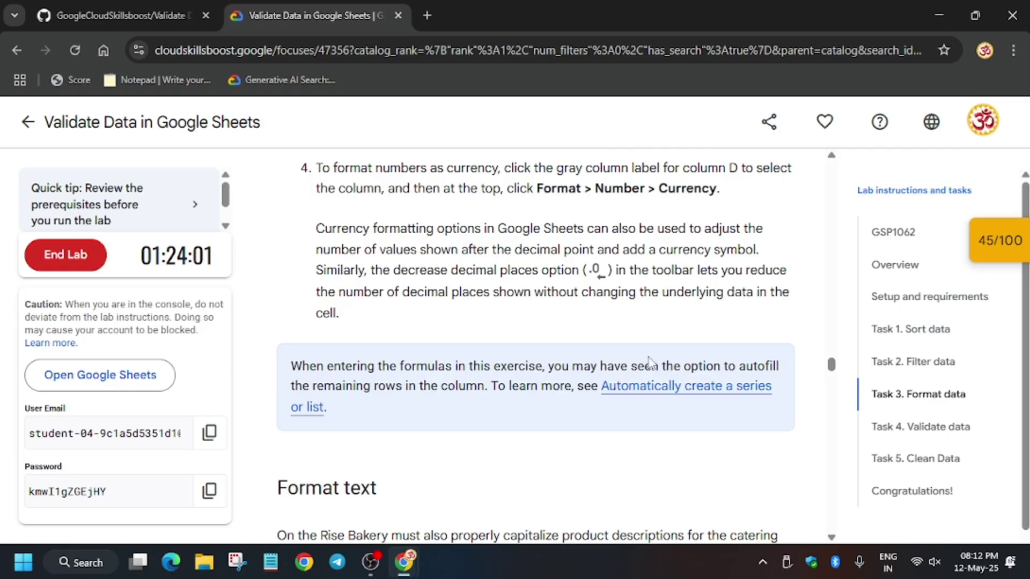
{"action": "left_click", "coordinate": [1016, 253]}
{"action": "scroll", "coordinate": [942, 315], "scroll_direction": "down", "scroll_amount": 3}
{"action": "left_click", "coordinate": [926, 363]}
{"action": "left_click", "coordinate": [912, 322]}
{"action": "left_click", "coordinate": [893, 279]}
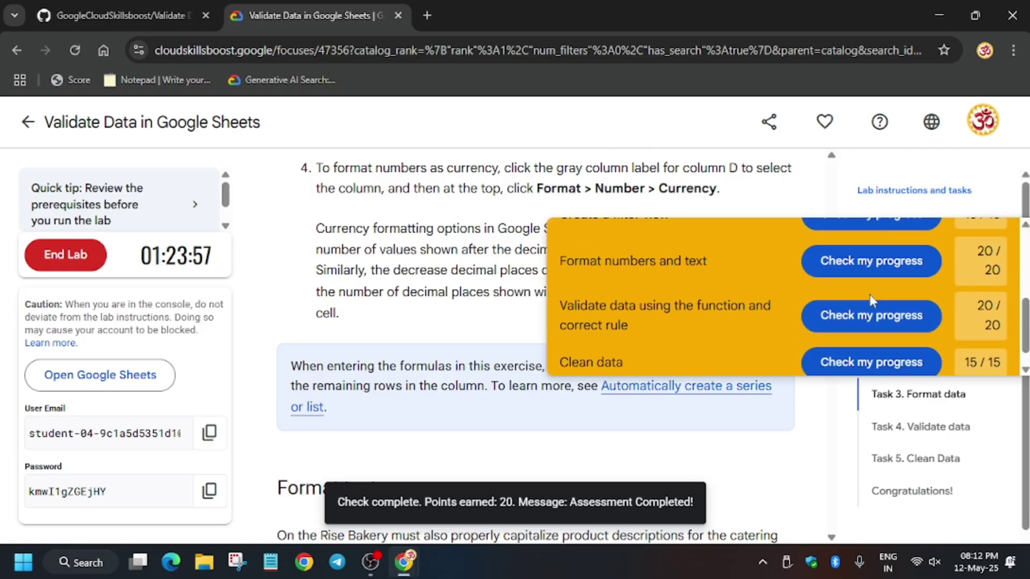
{"action": "scroll", "coordinate": [870, 294], "scroll_direction": "up", "scroll_amount": 3}
{"action": "left_click", "coordinate": [988, 244]}
{"action": "scroll", "coordinate": [507, 276], "scroll_direction": "up", "scroll_amount": 6}
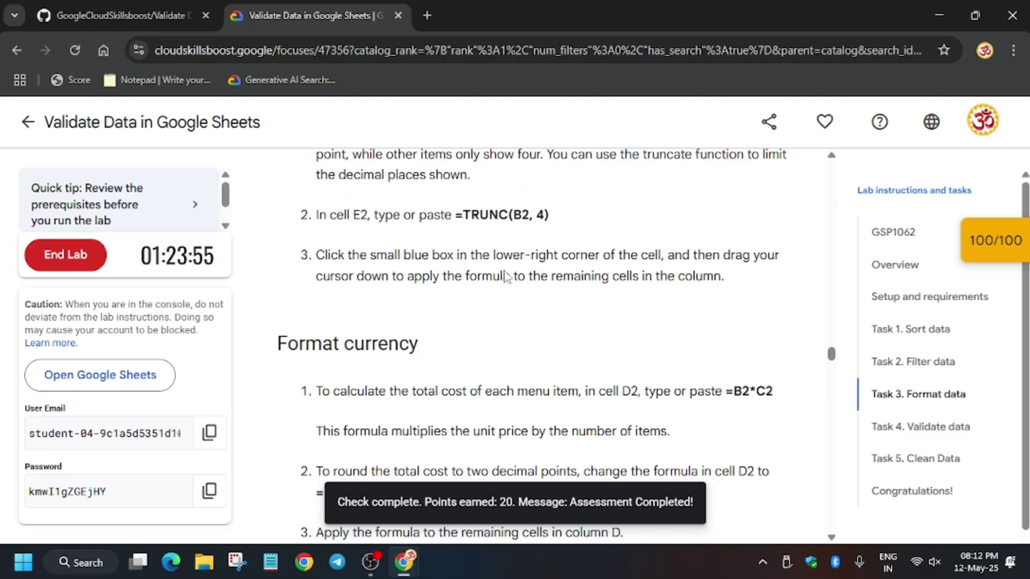
{"action": "scroll", "coordinate": [507, 276], "scroll_direction": "up", "scroll_amount": 15}
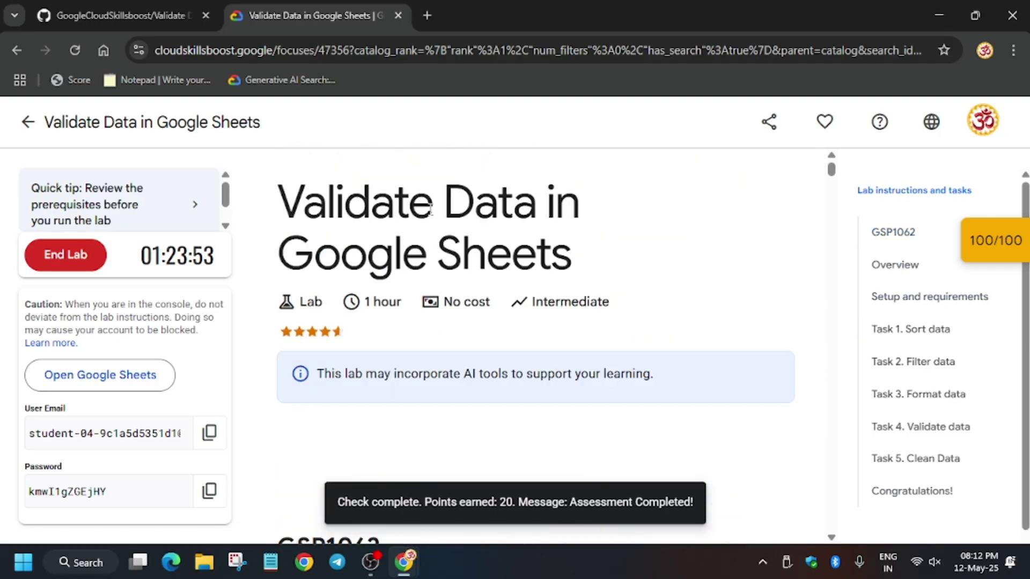